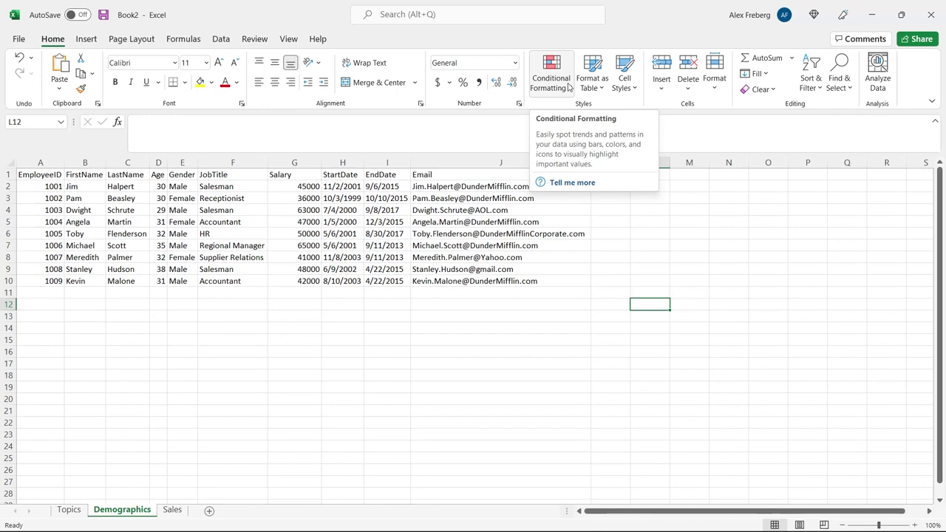
# Close the conditional formatting menu and switch to the Sales sheet
pyautogui.click(569, 87)
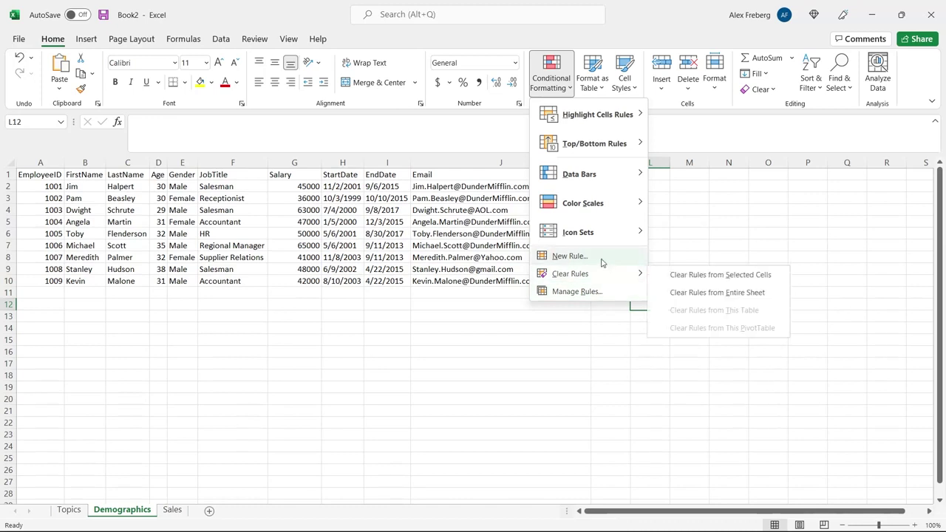
pyautogui.moveTo(578, 233)
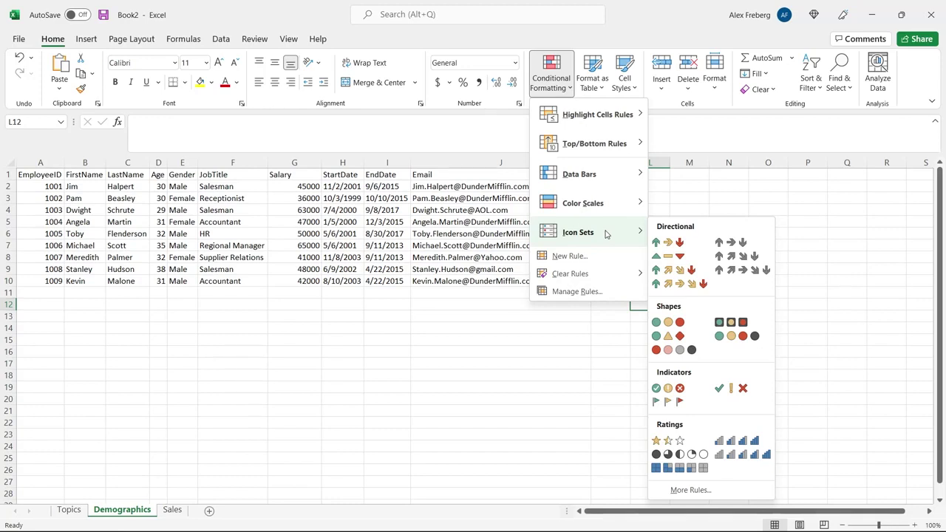
pyautogui.click(177, 510)
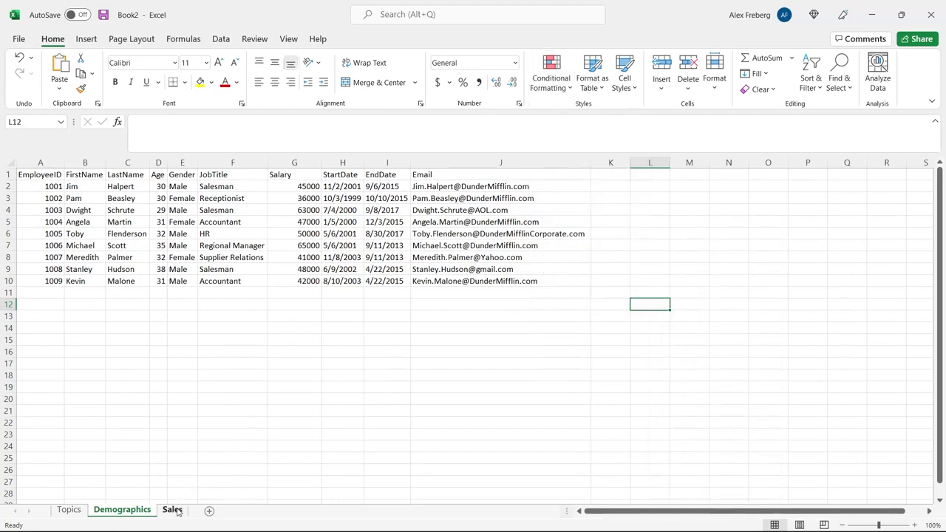
pyautogui.click(178, 511)
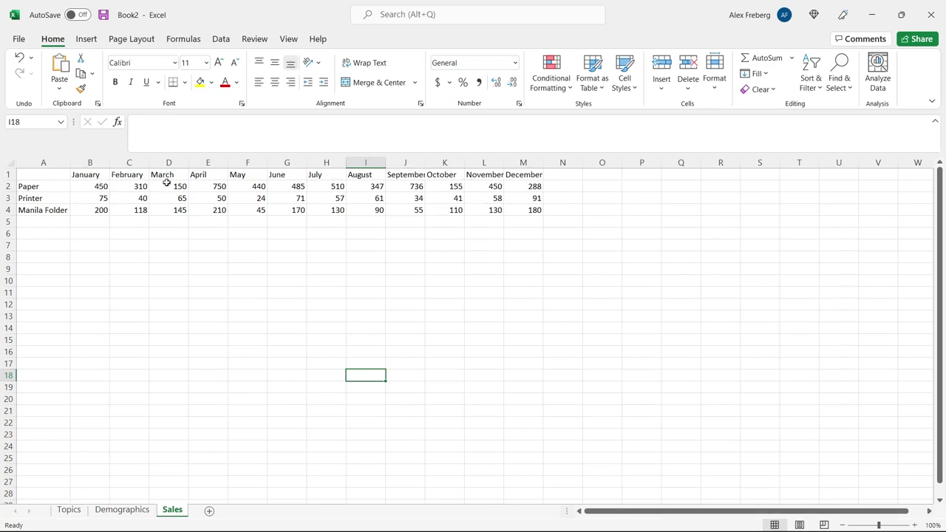
# Give the Paper row's monthly figures 3 Arrows (Colored) icons, then check values 450, 310 and 750
pyautogui.moveTo(29, 186); pyautogui.dragTo(522, 184)
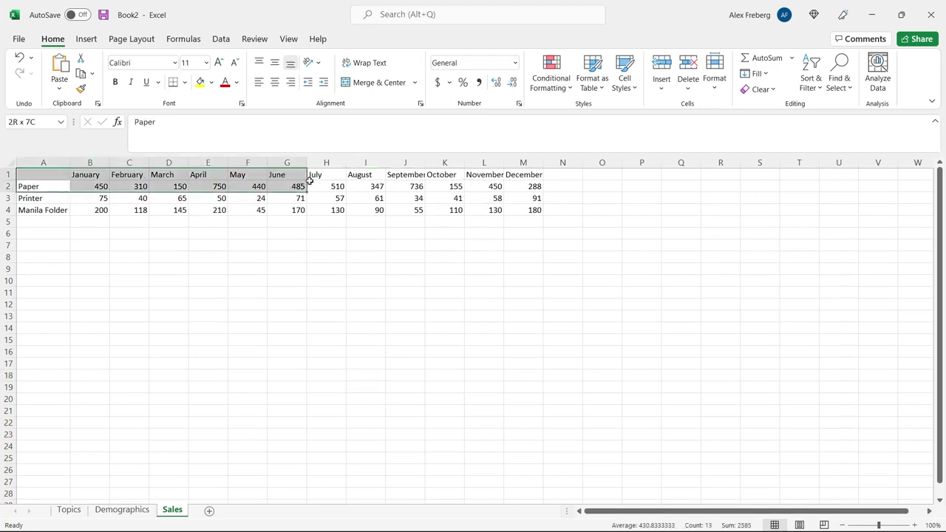
pyautogui.click(550, 80)
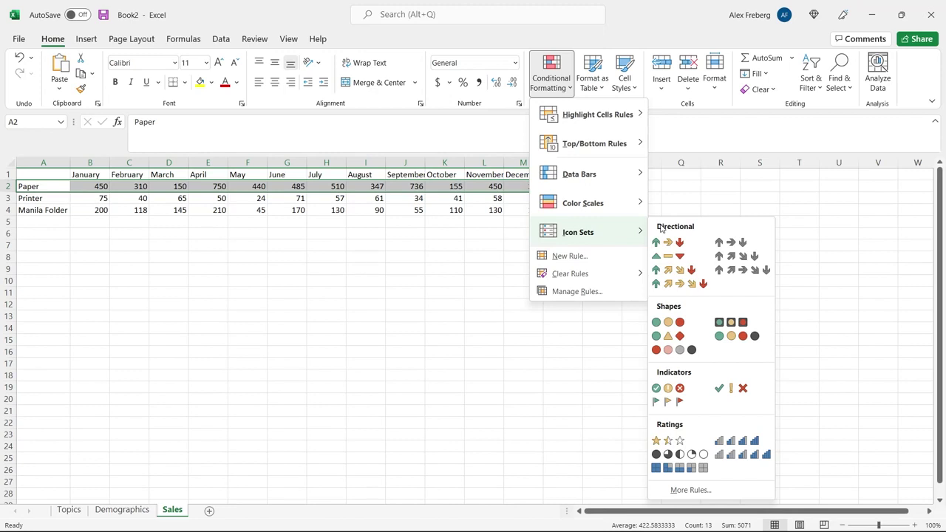
pyautogui.click(668, 242)
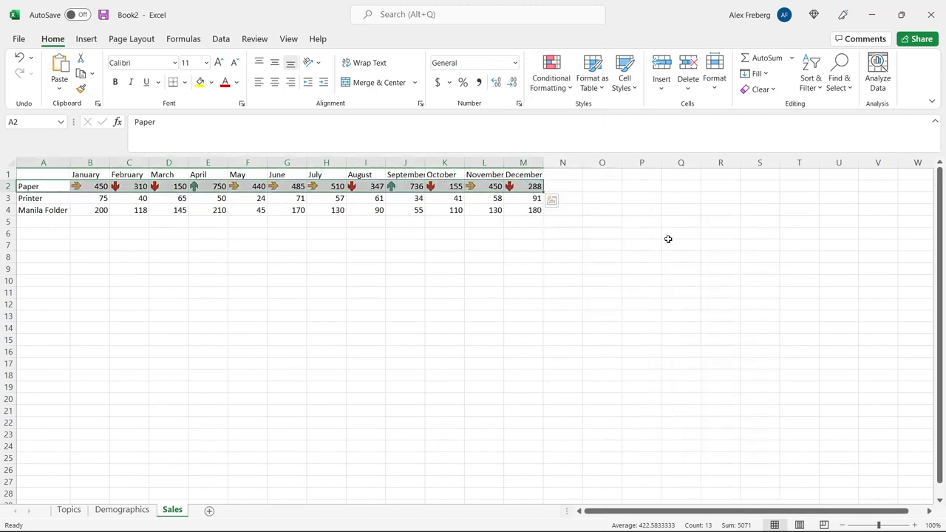
pyautogui.click(357, 235)
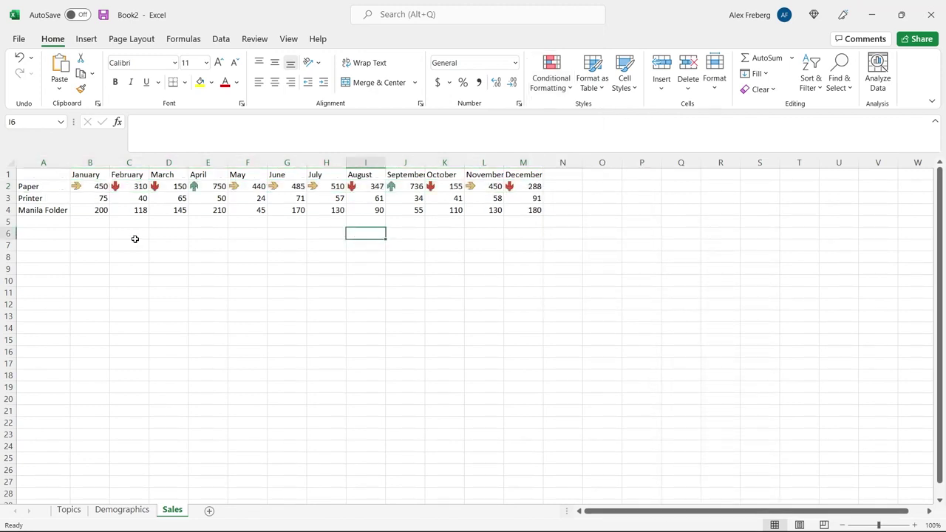
pyautogui.click(88, 188)
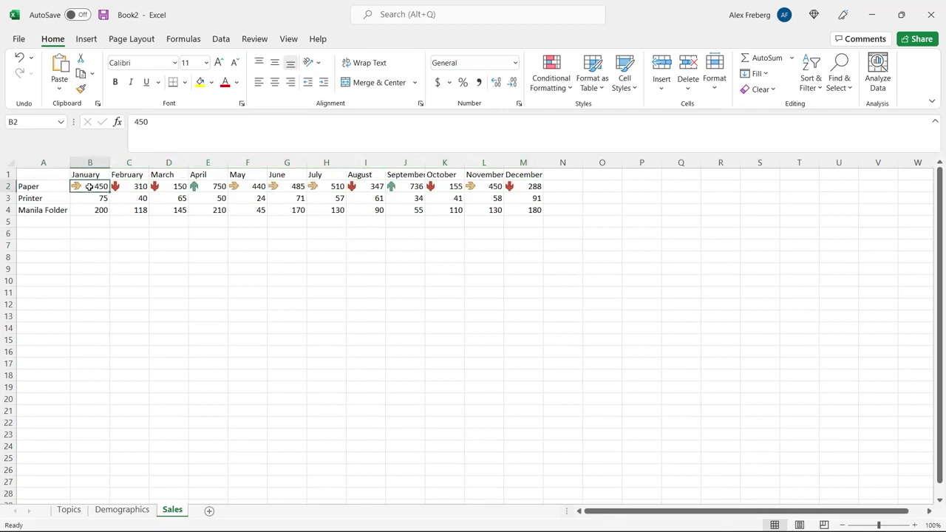
pyautogui.click(128, 186)
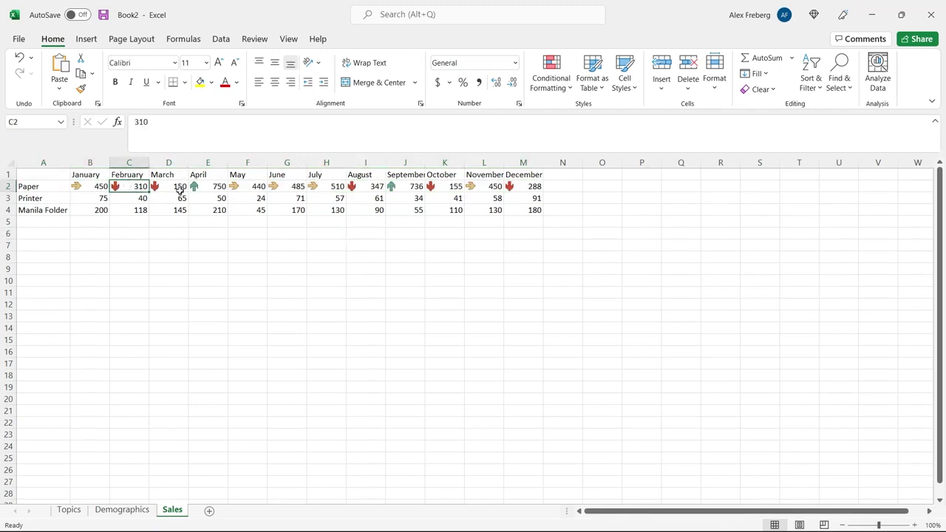
pyautogui.click(205, 187)
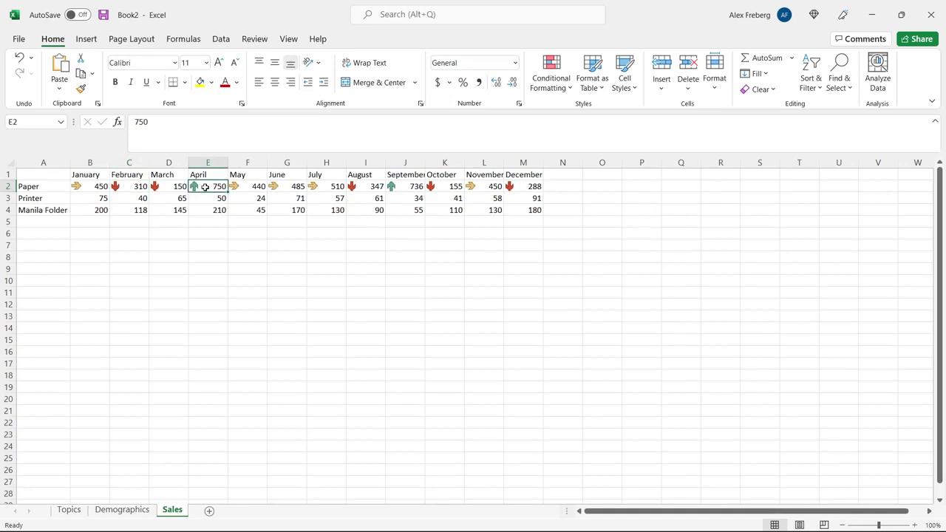
pyautogui.click(331, 253)
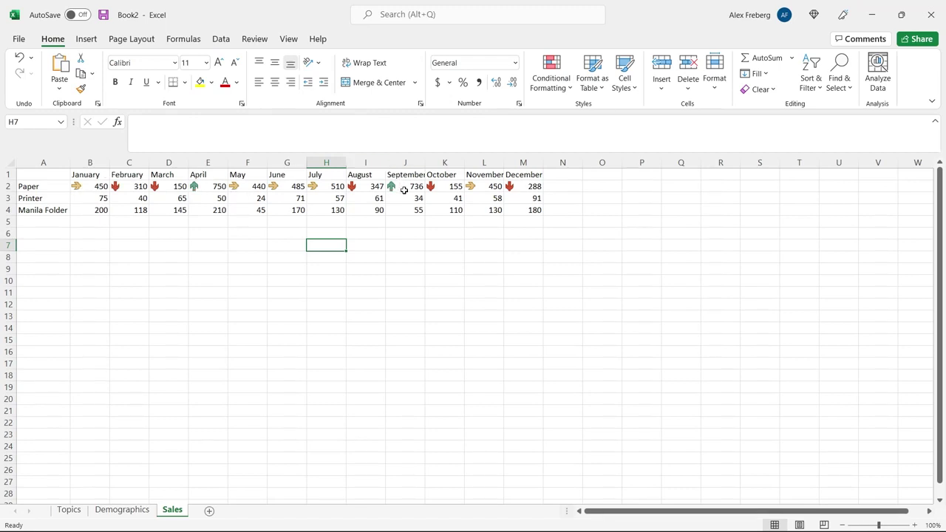
pyautogui.moveTo(93, 186); pyautogui.dragTo(536, 209)
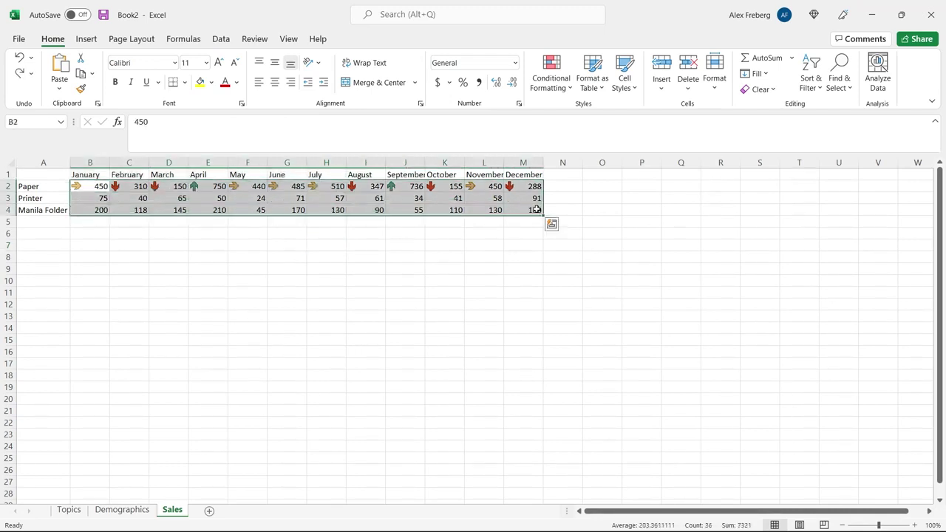
pyautogui.click(551, 74)
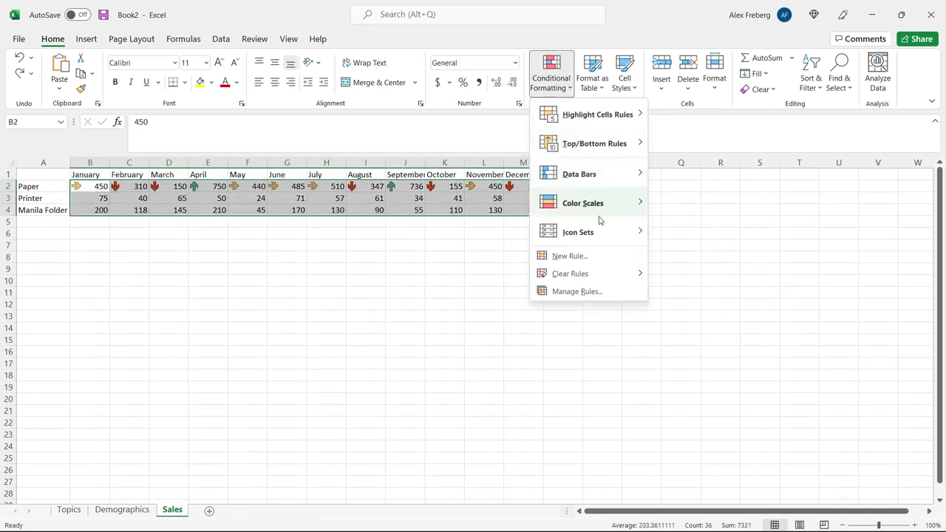
pyautogui.click(668, 242)
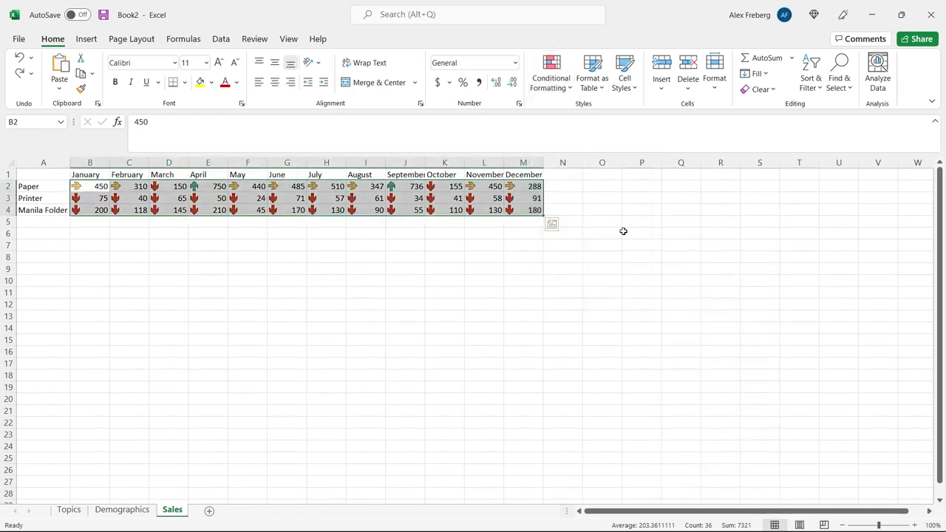
pyautogui.click(370, 247)
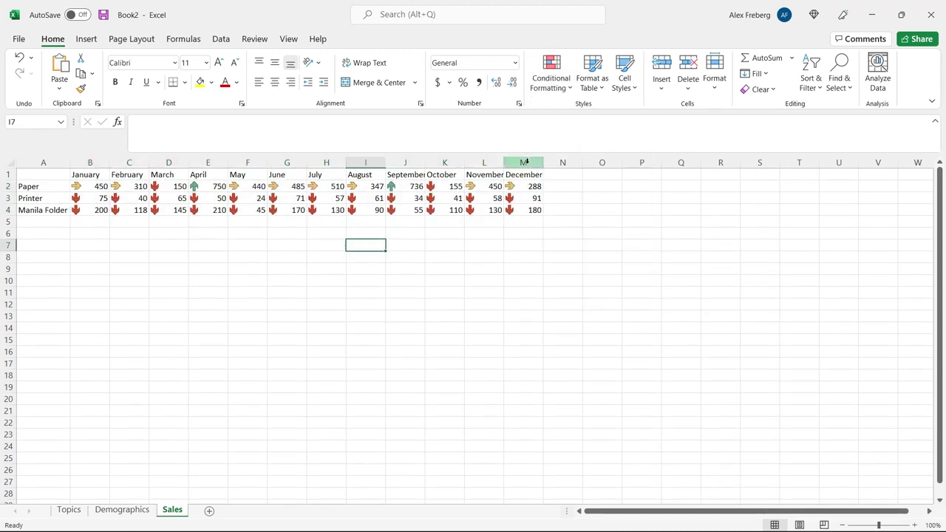
pyautogui.click(260, 198)
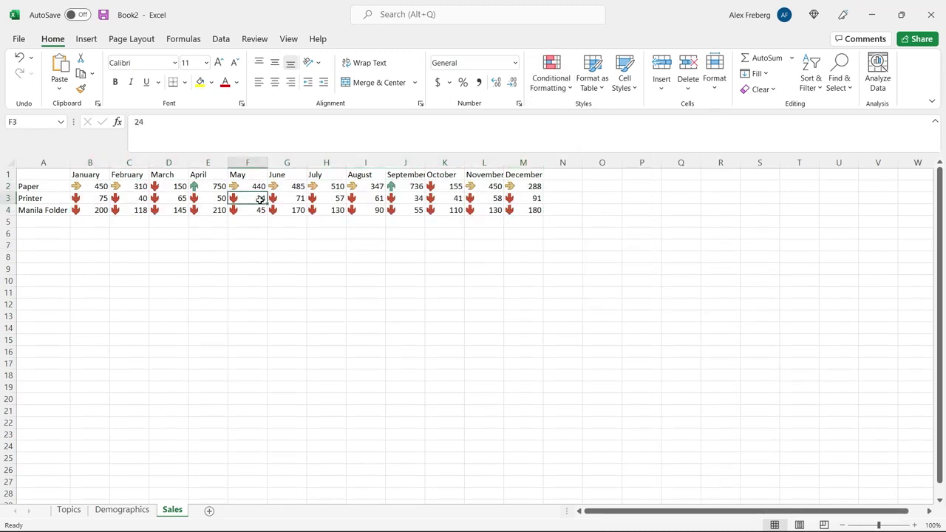
pyautogui.click(208, 197)
pyautogui.click(178, 198)
pyautogui.click(95, 188)
pyautogui.click(212, 188)
pyautogui.click(202, 195)
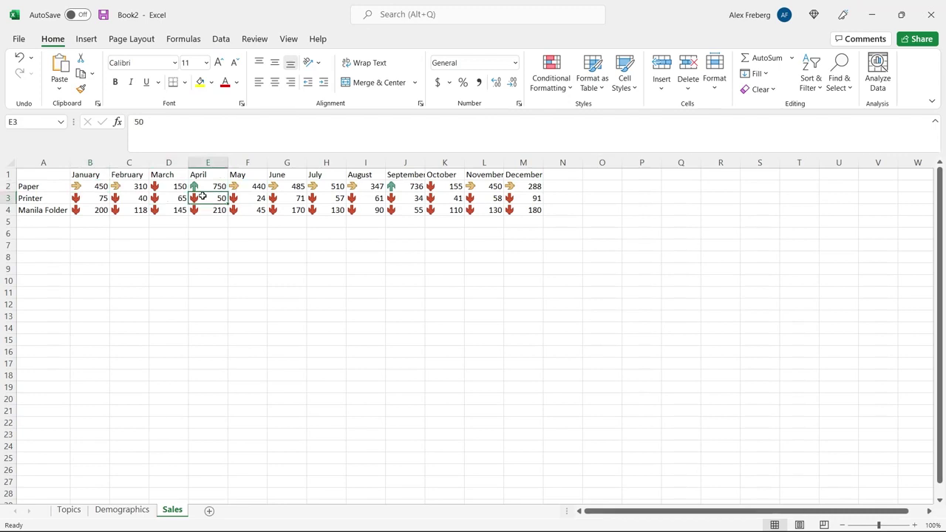
pyautogui.hotkey('ctrl', 'z')
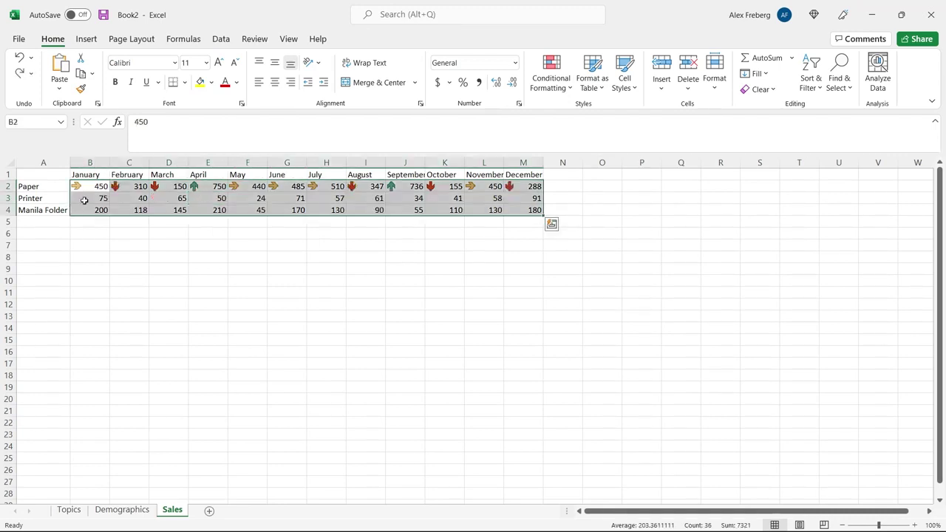
# Give the Printer row's January–December figures 3 Arrows (Colored) icons
pyautogui.click(85, 200)
pyautogui.moveTo(85, 201); pyautogui.dragTo(522, 201)
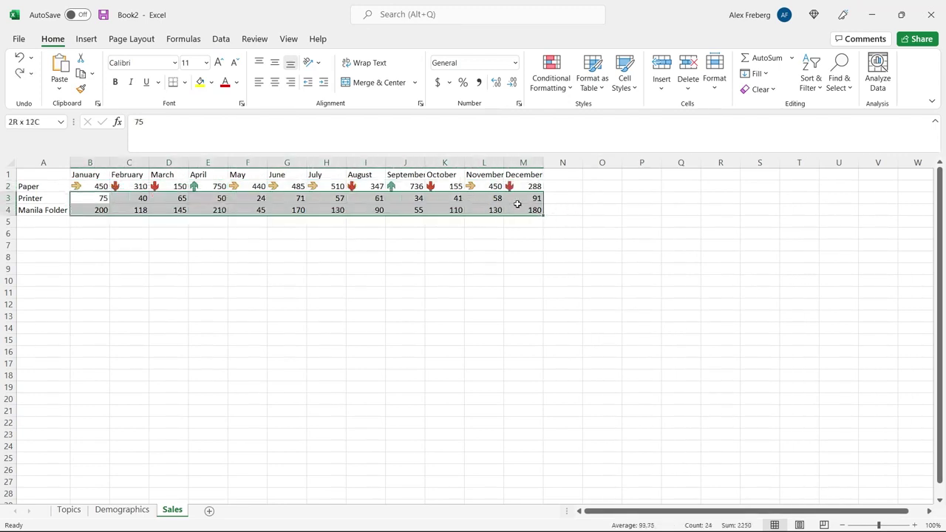
pyautogui.click(552, 74)
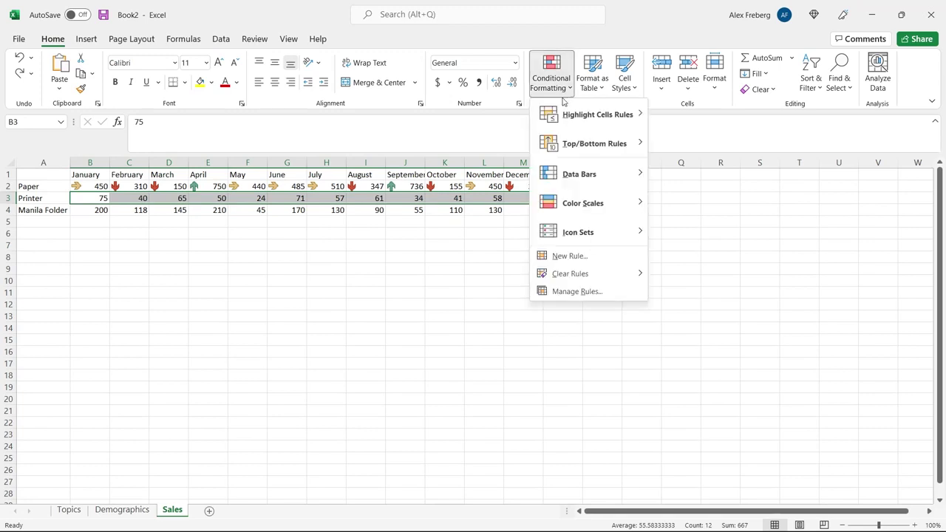
pyautogui.moveTo(578, 233)
pyautogui.click(668, 242)
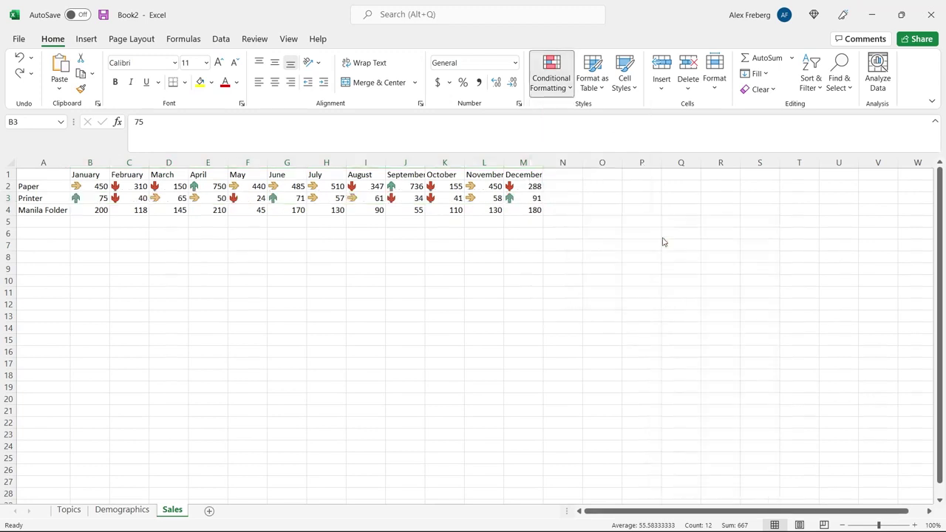
pyautogui.click(381, 260)
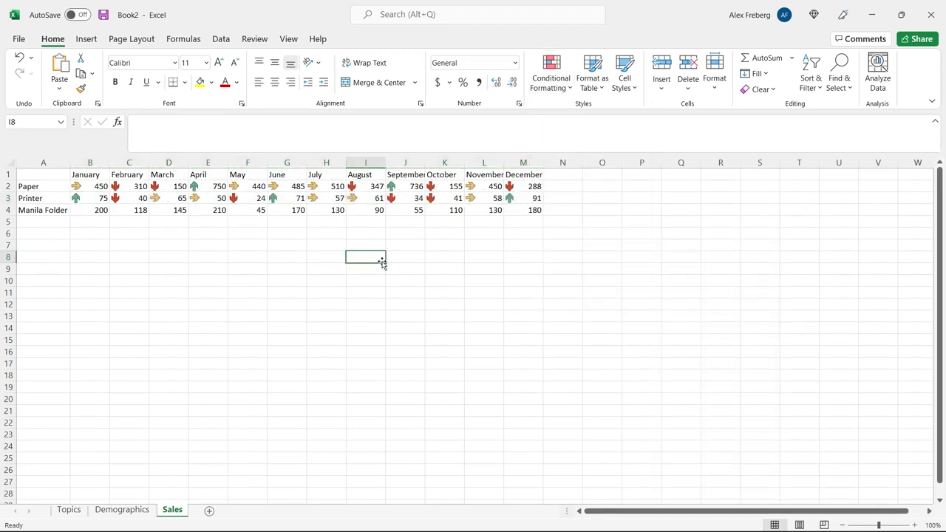
pyautogui.click(56, 195)
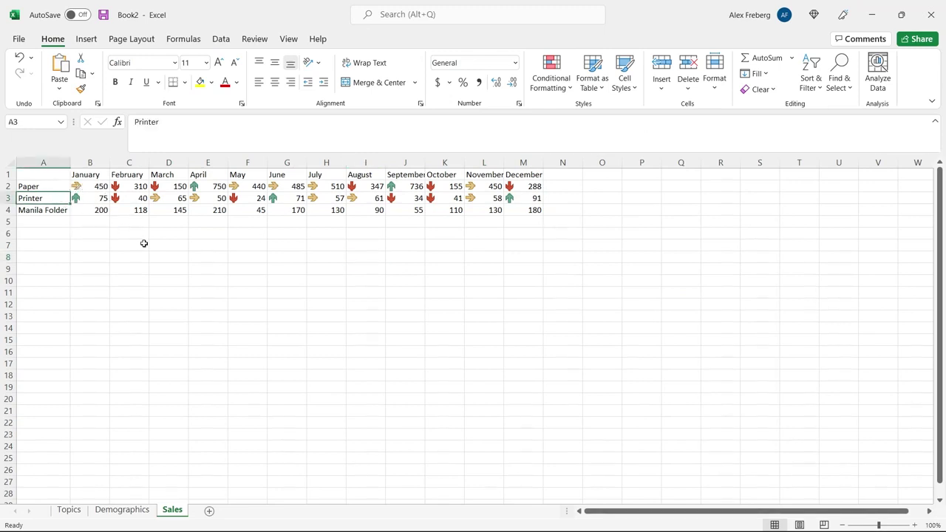
# Preview icon sets on the Manila Folder row without applying any, then return to Demographics
pyautogui.moveTo(93, 210); pyautogui.dragTo(528, 210)
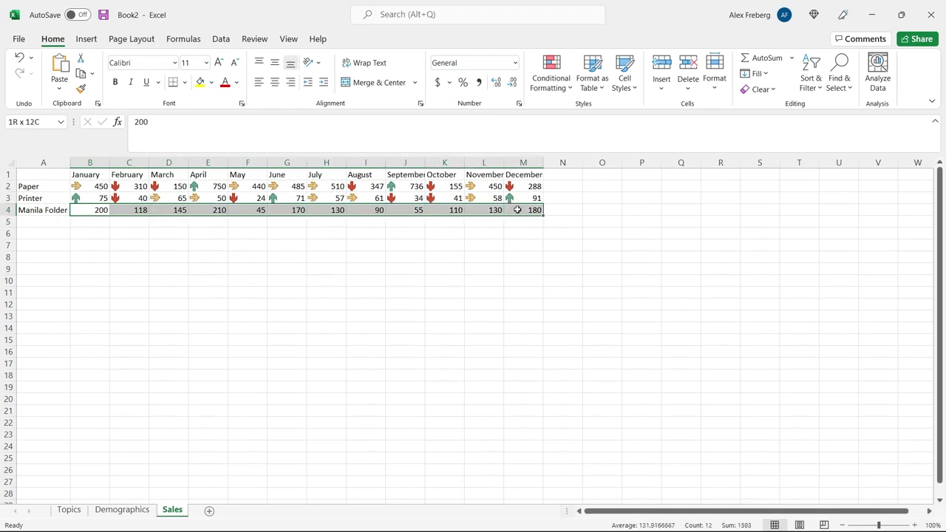
pyautogui.click(552, 79)
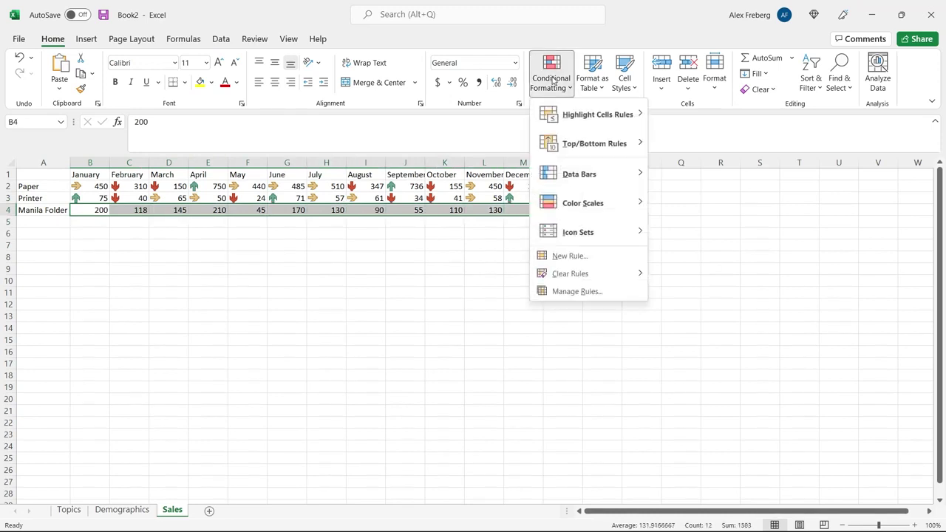
pyautogui.moveTo(578, 232)
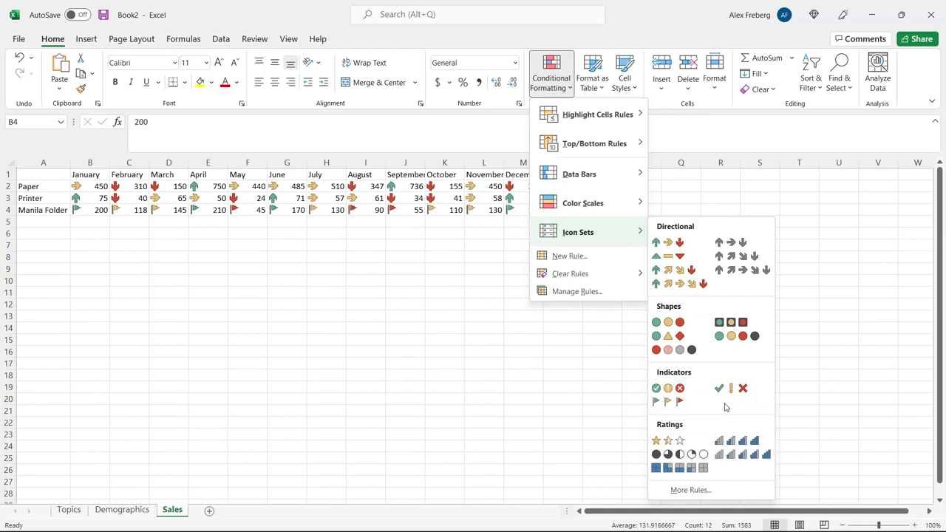
pyautogui.press('Escape')
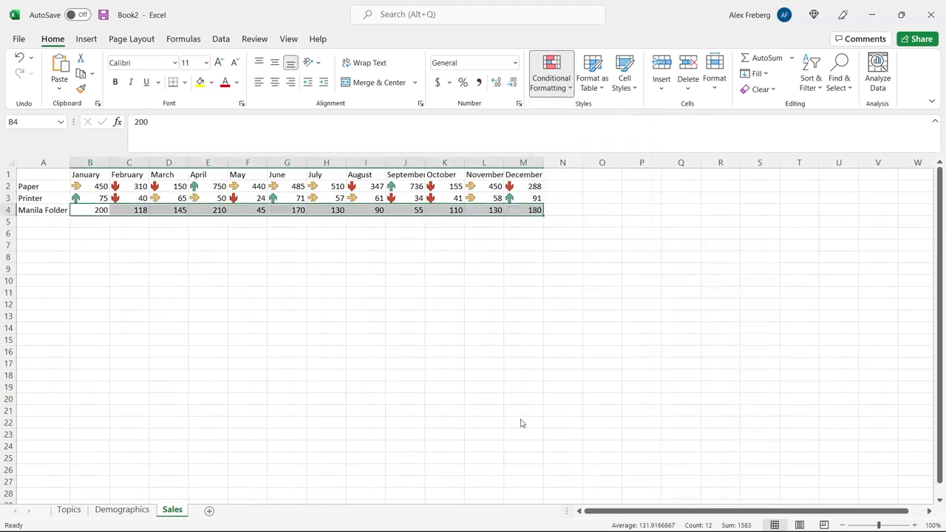
pyautogui.click(126, 511)
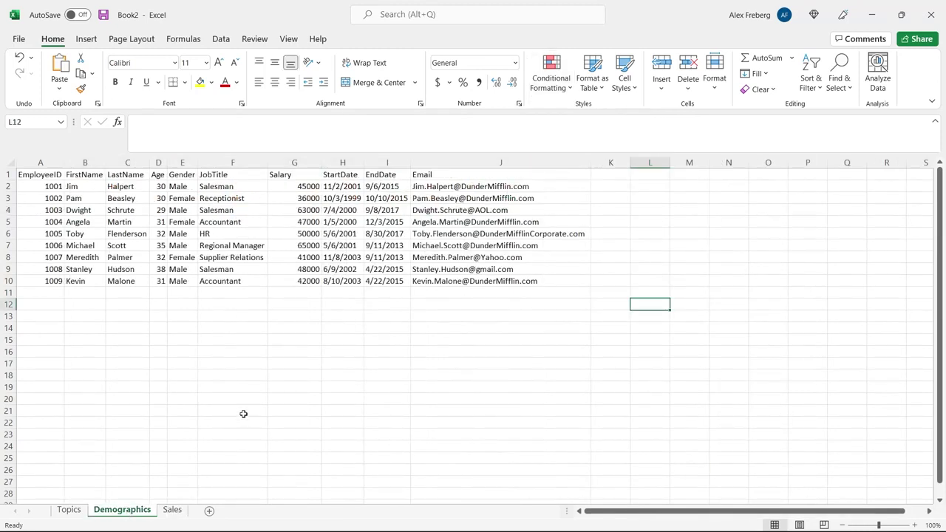
# Apply a green-yellow-red colour scale to the Salary column and check the 36000 cell
pyautogui.click(299, 164)
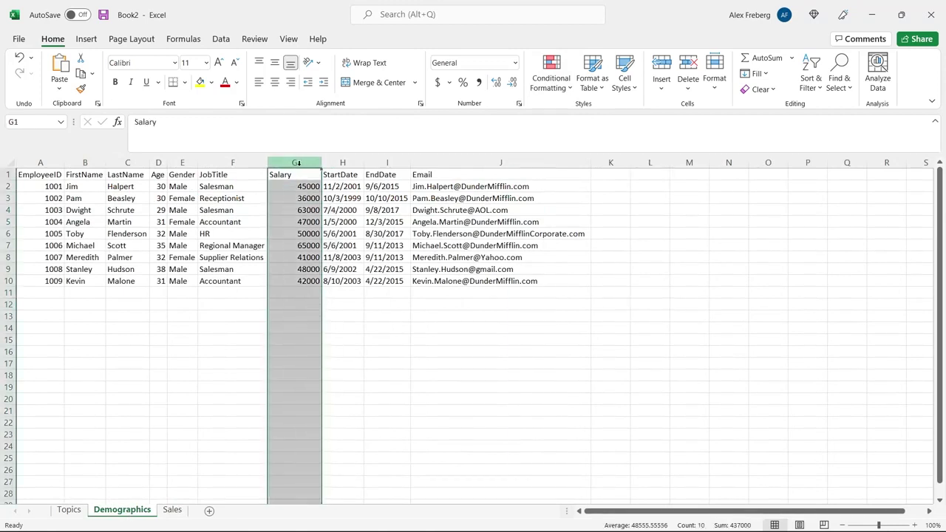
pyautogui.click(551, 78)
pyautogui.moveTo(583, 203)
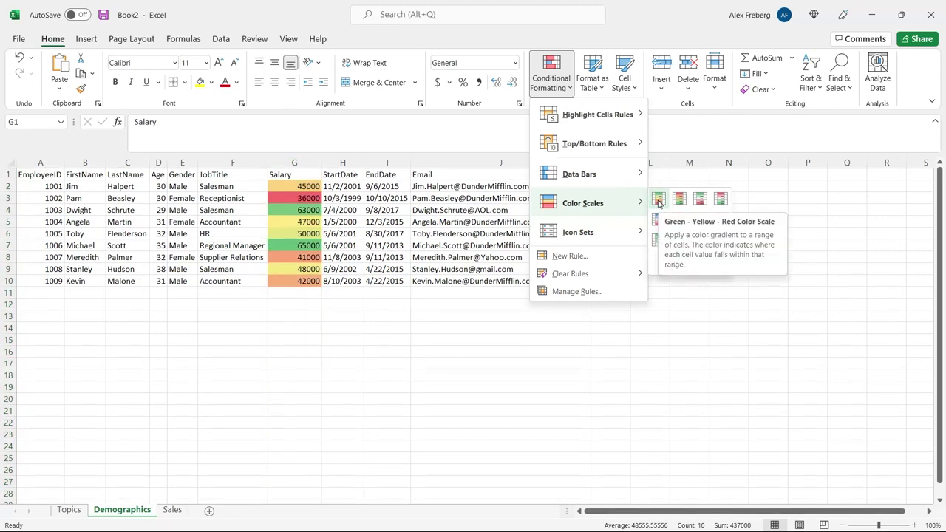
pyautogui.click(659, 200)
pyautogui.click(306, 210)
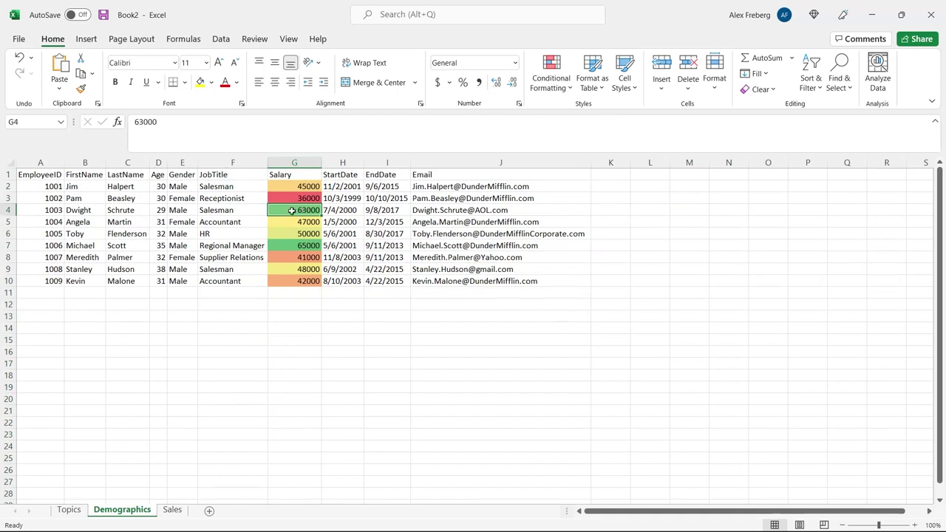
pyautogui.click(298, 198)
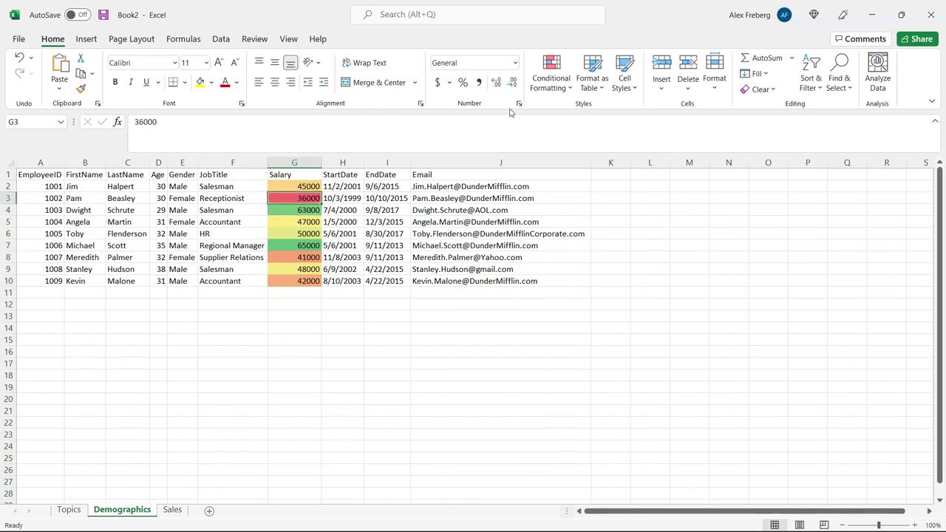
# Switch the Salary column to the Red-White-Blue colour scale and check the 47000 and 36000 cells
pyautogui.click(550, 82)
pyautogui.click(281, 172)
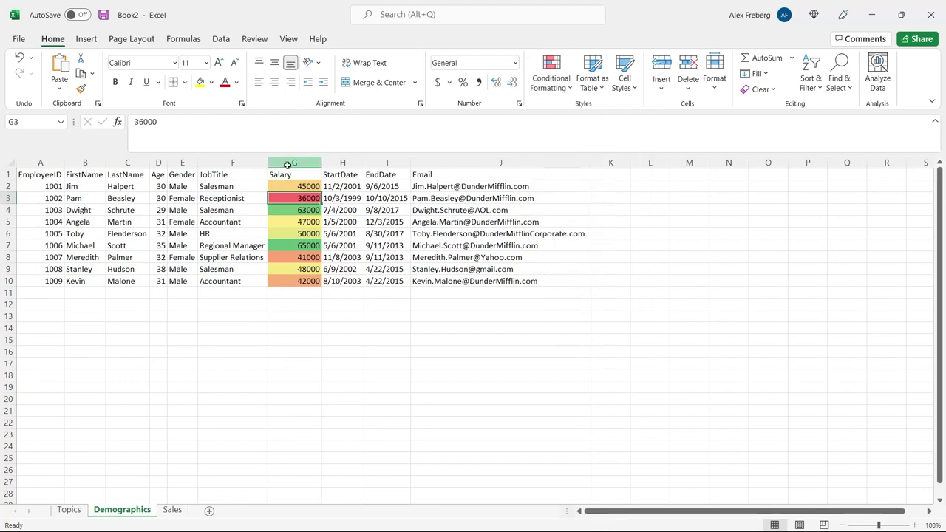
pyautogui.click(281, 164)
pyautogui.click(551, 77)
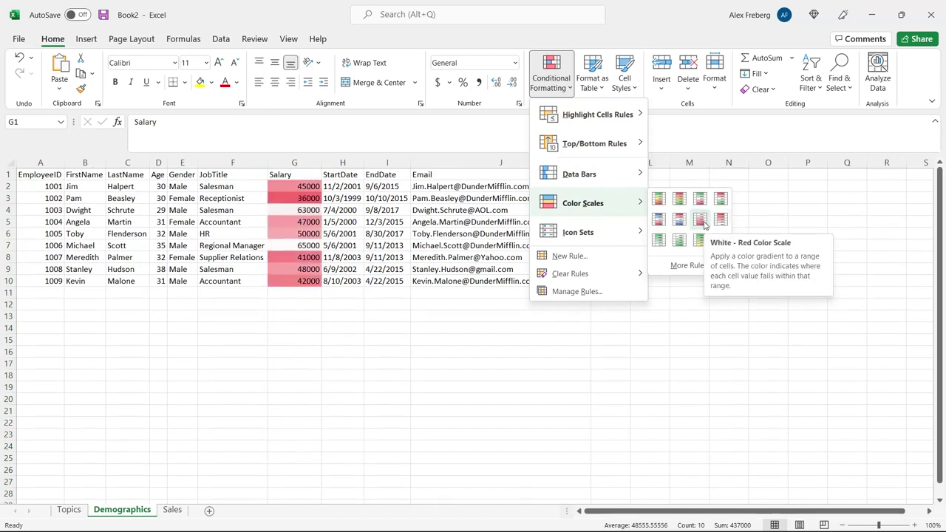
pyautogui.click(658, 220)
pyautogui.click(302, 221)
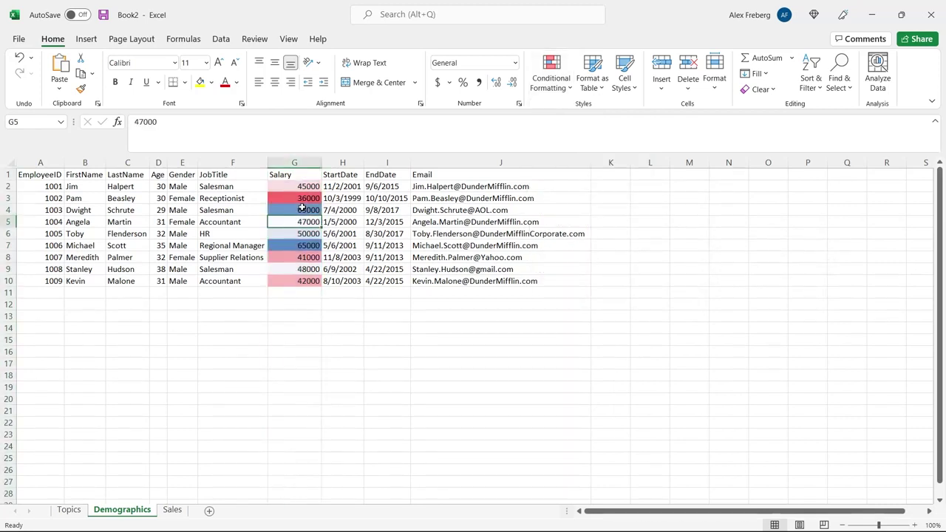
pyautogui.click(302, 210)
pyautogui.click(301, 198)
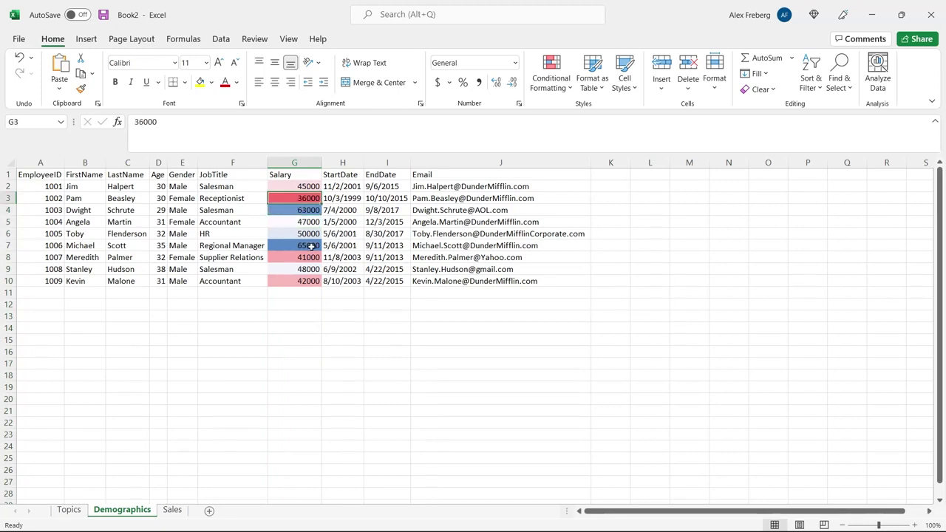
pyautogui.click(294, 162)
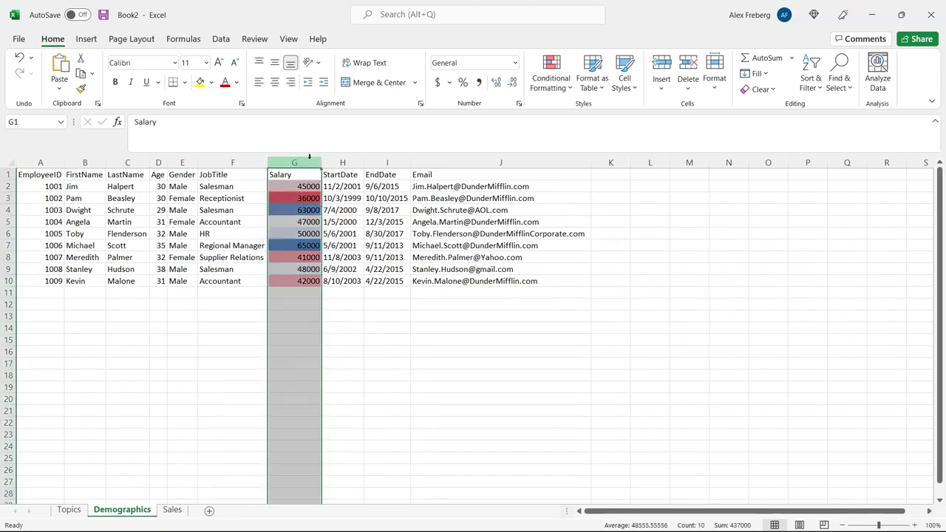
# Layer Blue Data Bar (Gradient Fill) onto column G's salaries over the colour scale
pyautogui.click(541, 89)
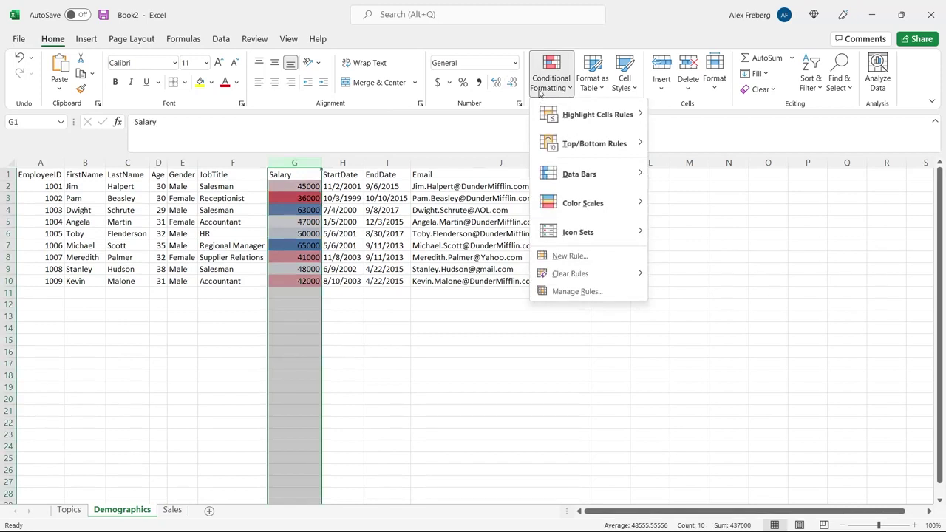
pyautogui.moveTo(580, 174)
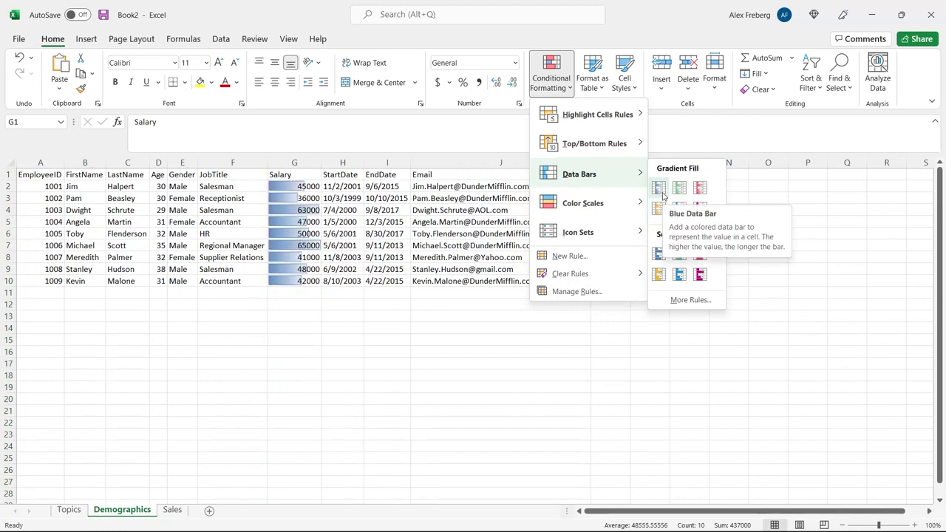
pyautogui.click(659, 188)
pyautogui.click(373, 336)
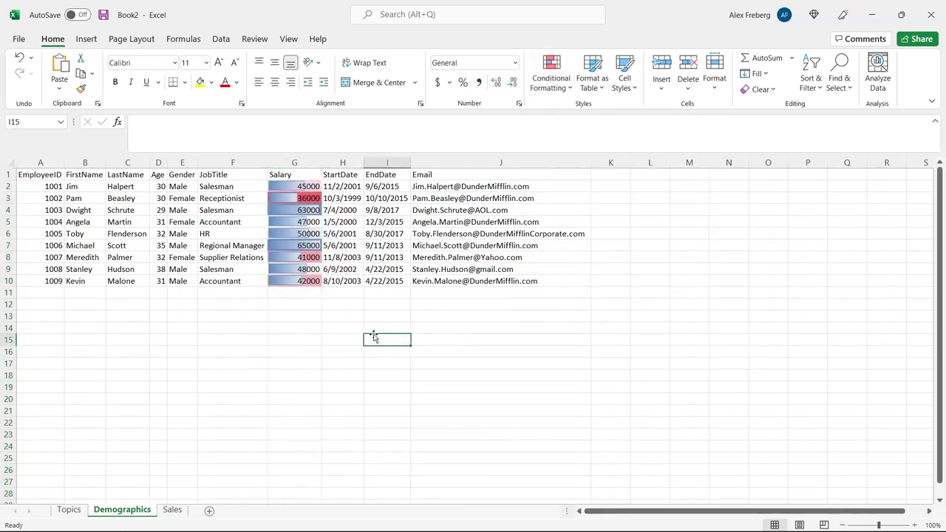
pyautogui.click(296, 163)
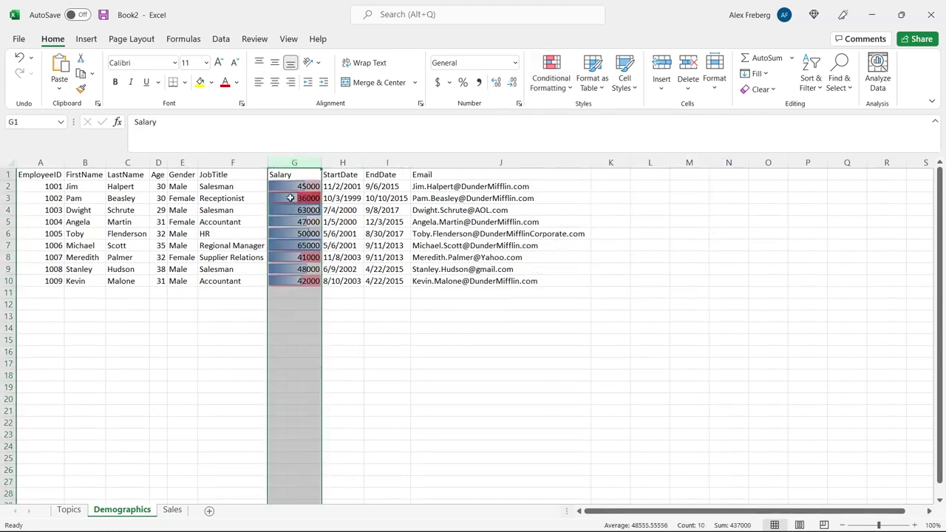
pyautogui.click(551, 78)
pyautogui.moveTo(587, 274)
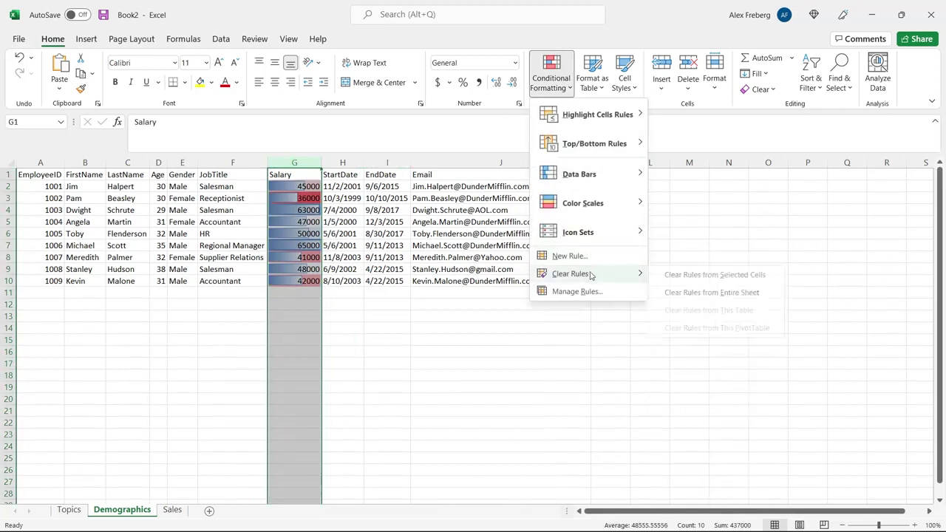
# Clear column G's rules, reapply blue gradient data bars, and compare salaries 63000, 65000 and 36000
pyautogui.click(669, 275)
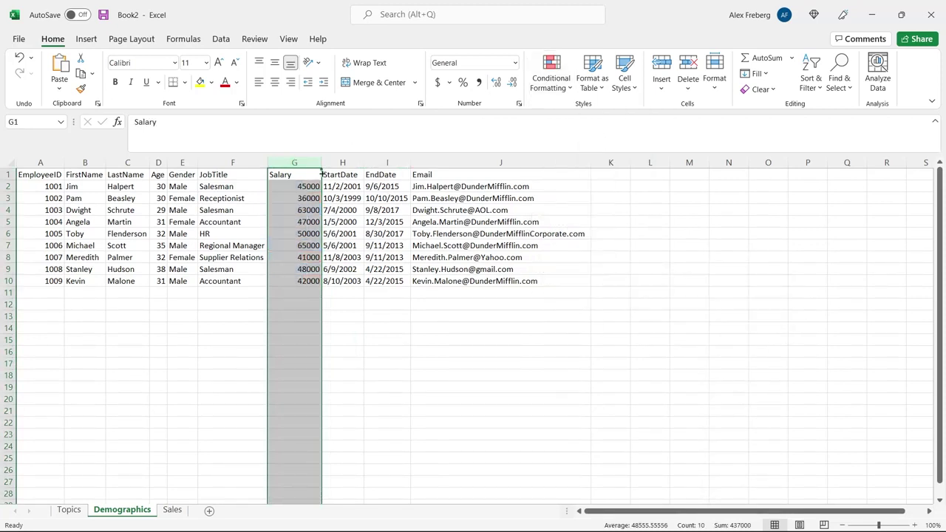
pyautogui.click(551, 77)
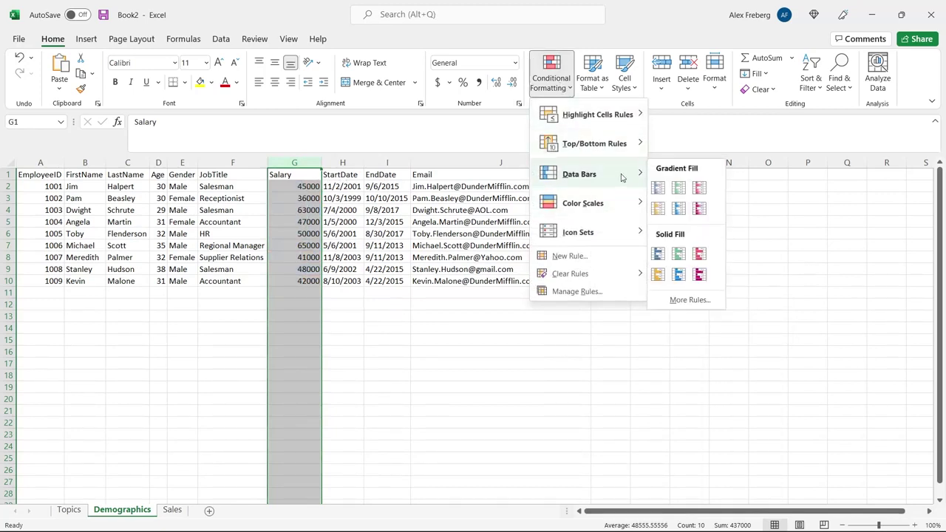
pyautogui.click(659, 189)
pyautogui.click(361, 234)
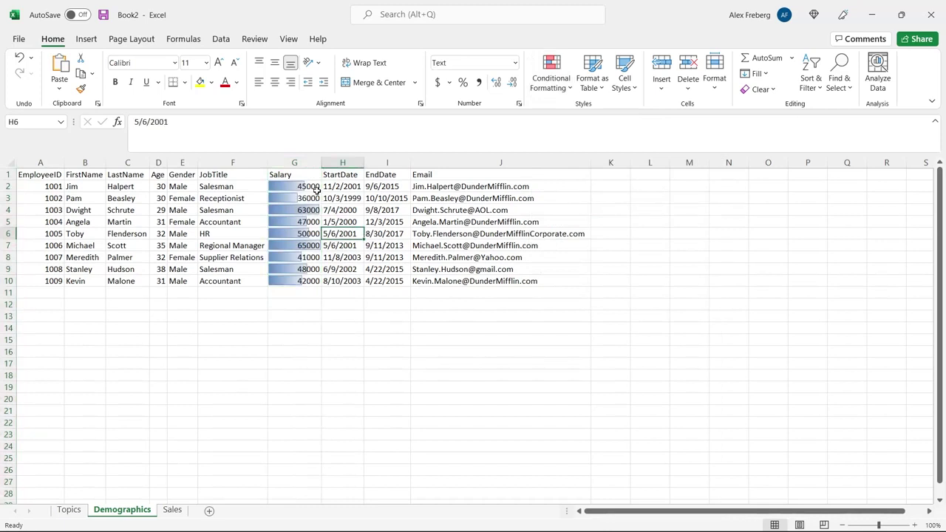
pyautogui.click(303, 210)
pyautogui.click(304, 248)
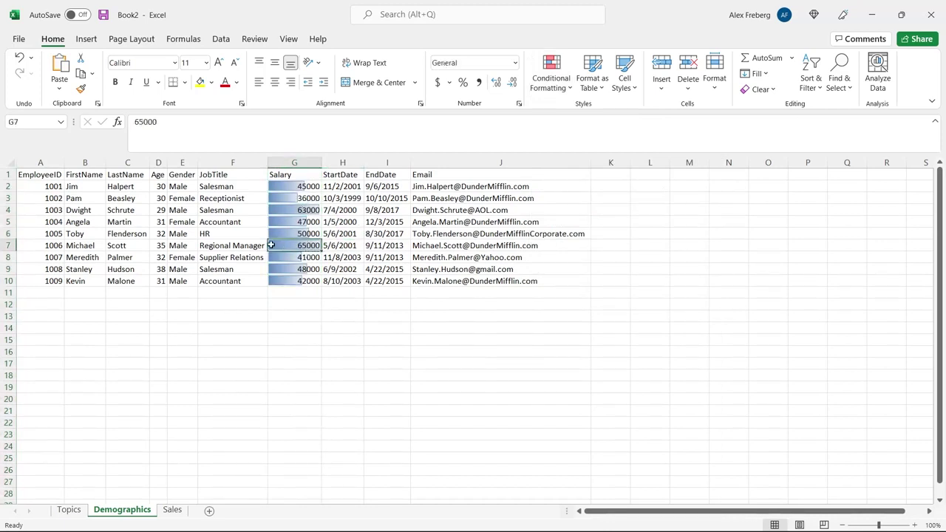
pyautogui.click(299, 199)
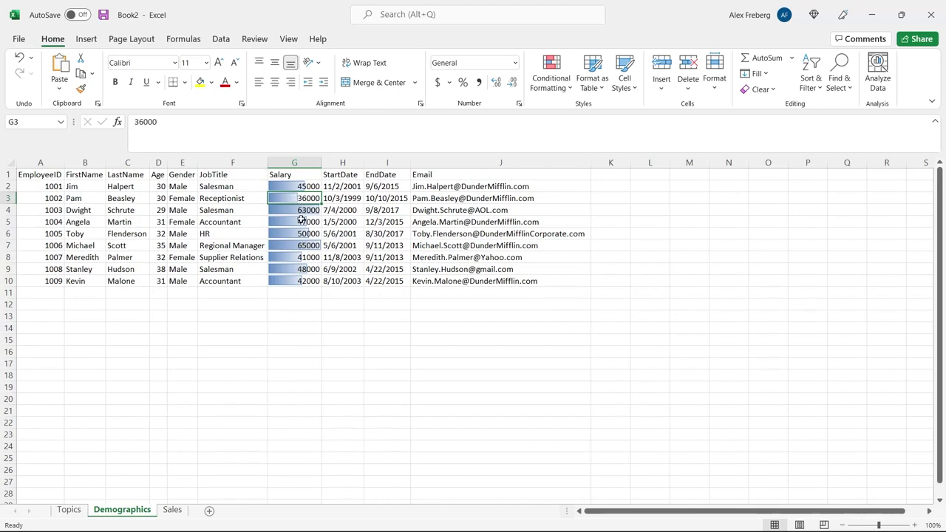
# Widen column G to lengthen the bars, then narrow it back to slightly wider
pyautogui.moveTo(318, 167); pyautogui.dragTo(430, 167)
pyautogui.click(401, 314)
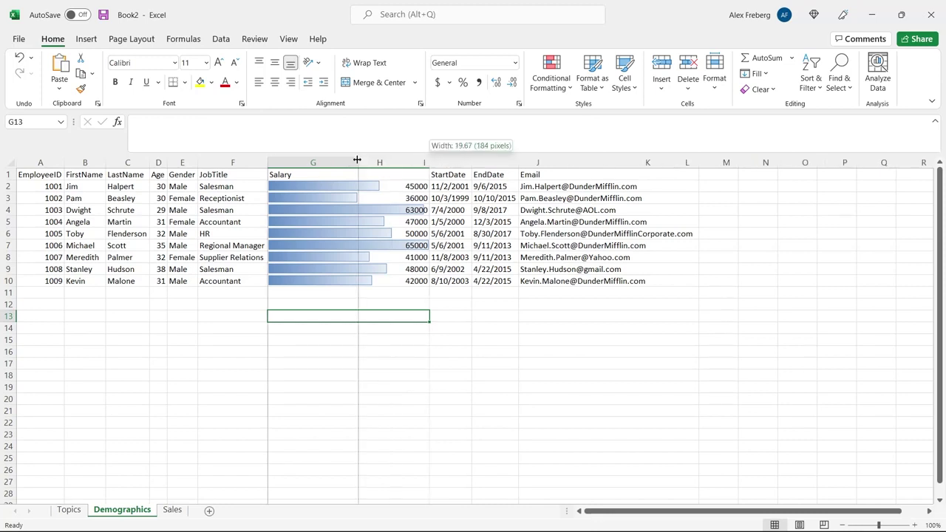
pyautogui.moveTo(429, 158); pyautogui.dragTo(344, 160)
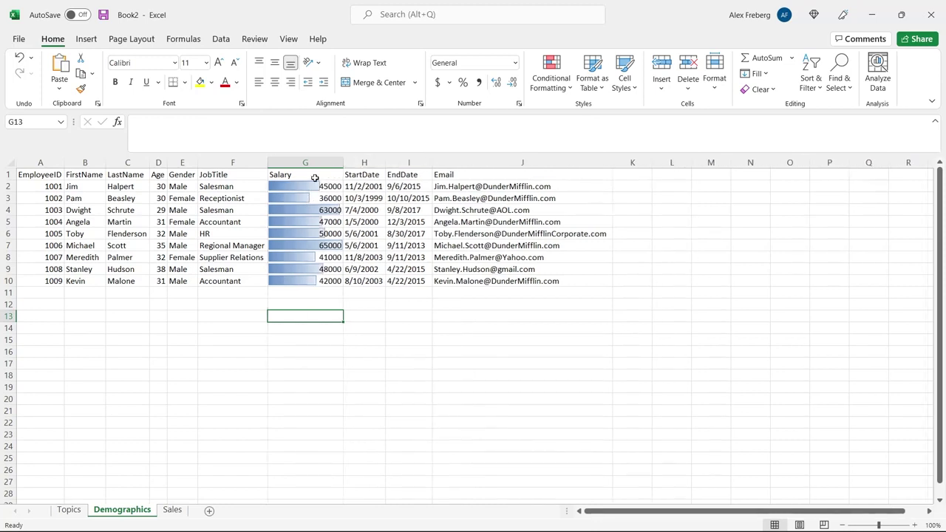
pyautogui.click(314, 162)
pyautogui.click(551, 74)
pyautogui.moveTo(570, 273)
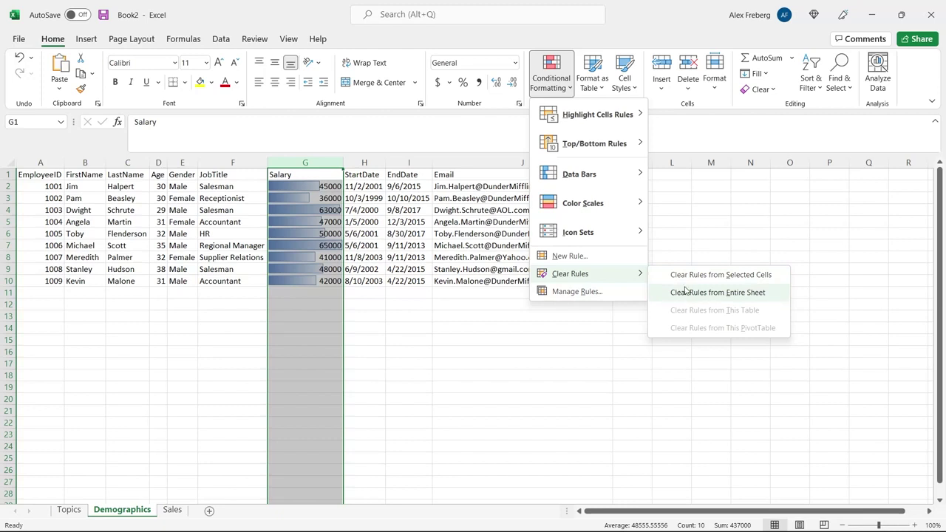
# Clear all rules from the sheet and highlight above-average salaries with light red fill
pyautogui.click(701, 278)
pyautogui.click(400, 305)
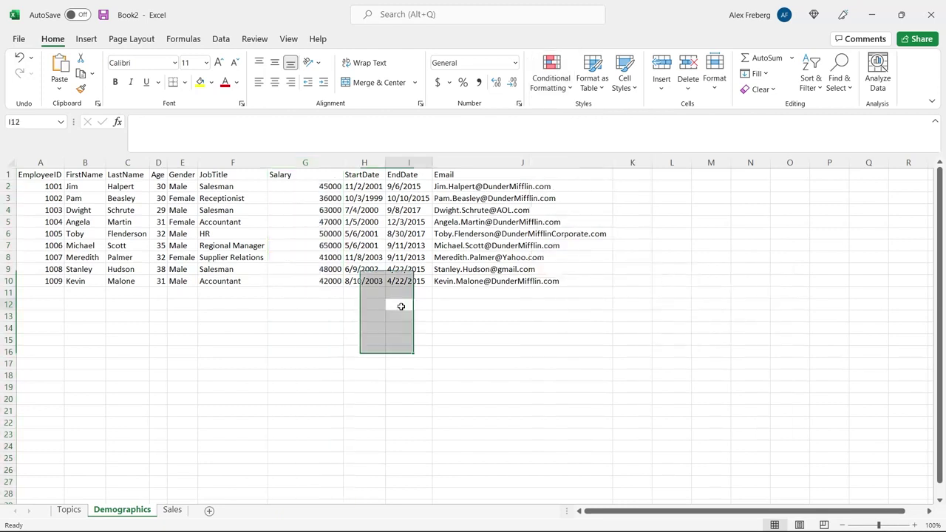
pyautogui.click(305, 163)
pyautogui.click(551, 77)
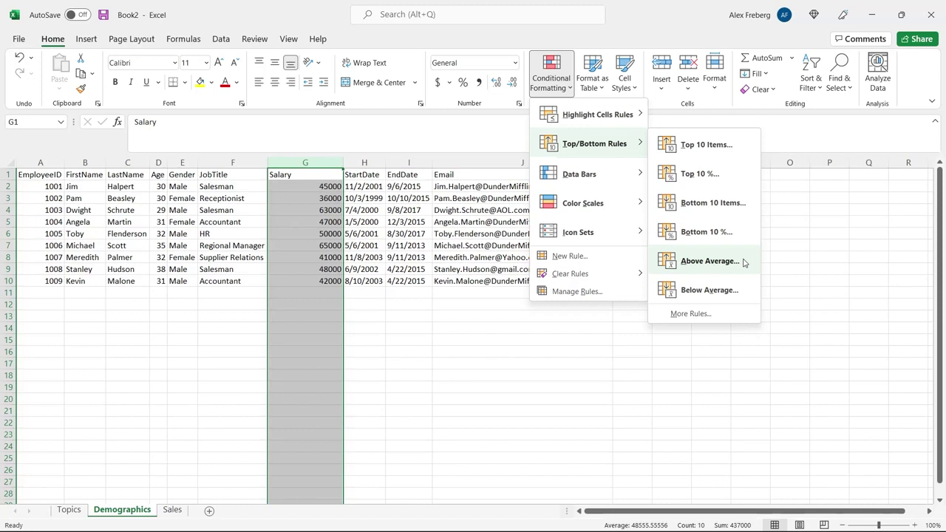
pyautogui.click(743, 263)
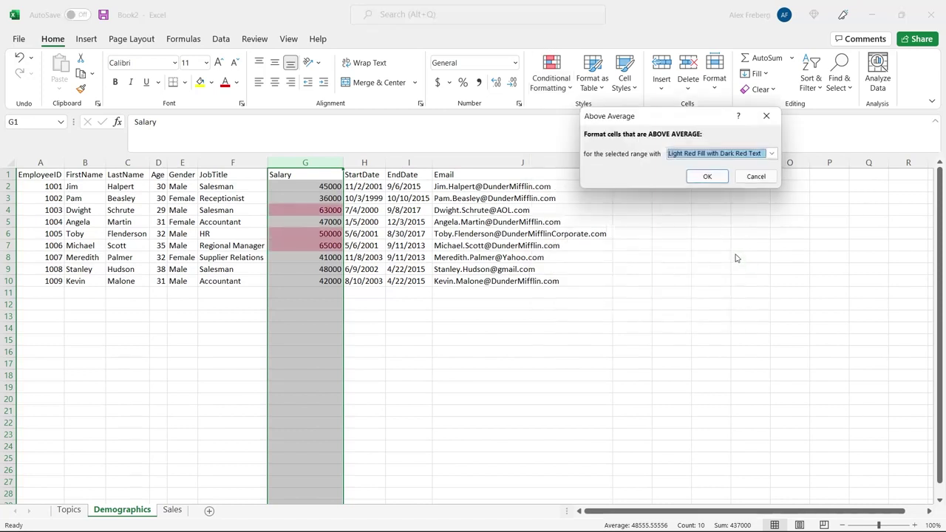
pyautogui.click(711, 178)
pyautogui.click(363, 245)
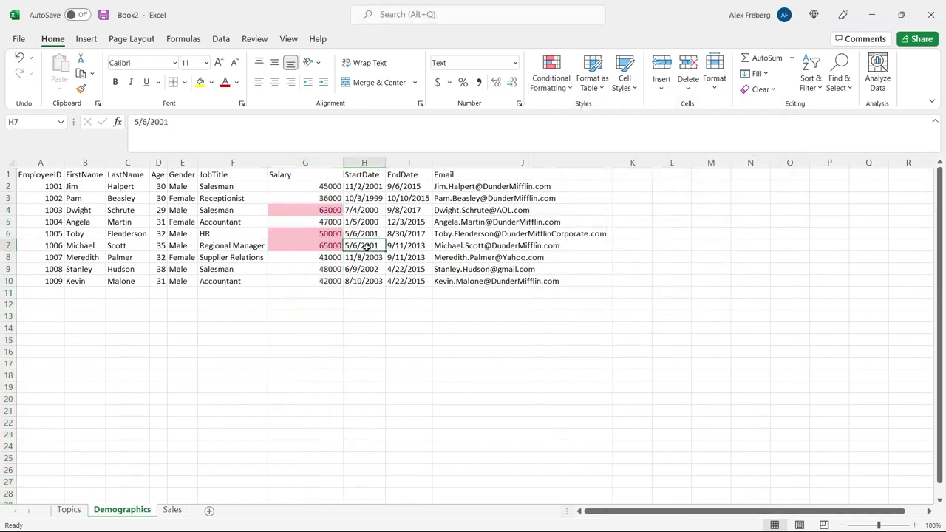
# Check that 65000, 50000 and 63000 are highlighted while 48000 is not
pyautogui.click(302, 246)
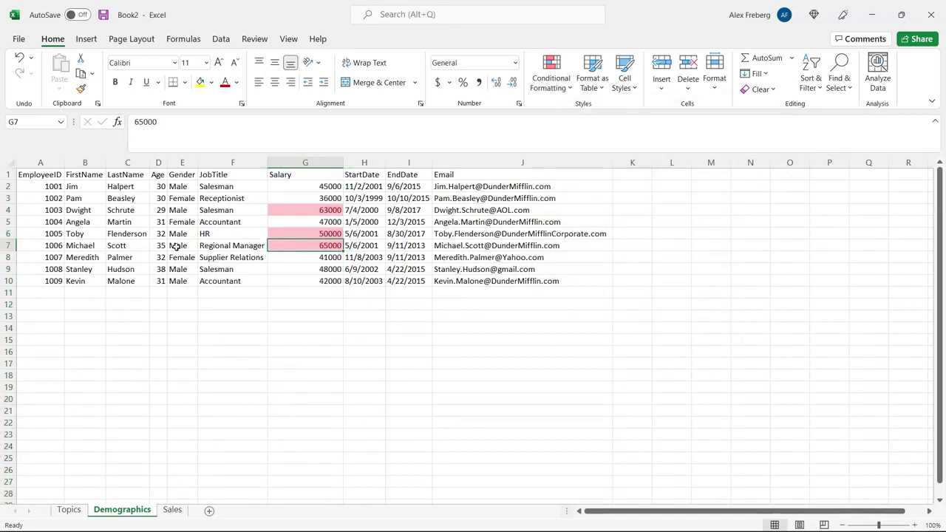
pyautogui.click(300, 234)
pyautogui.click(293, 206)
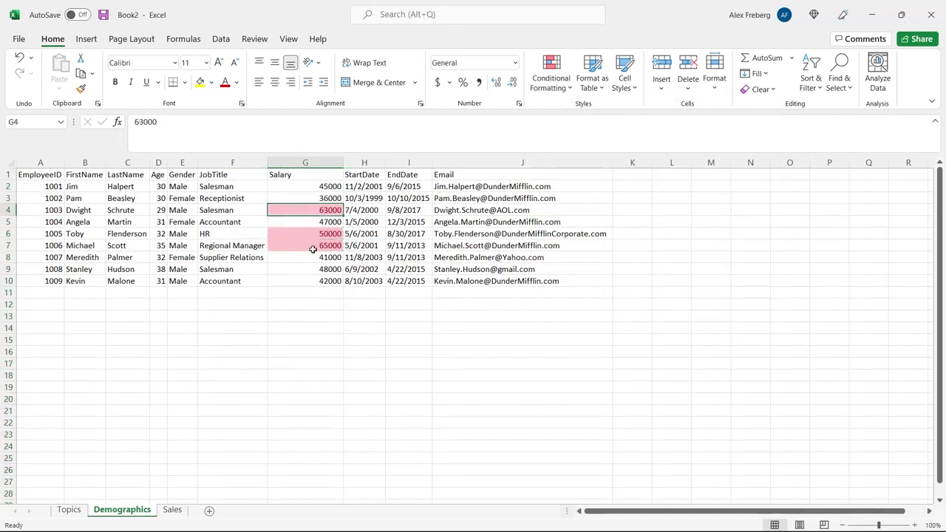
pyautogui.click(308, 294)
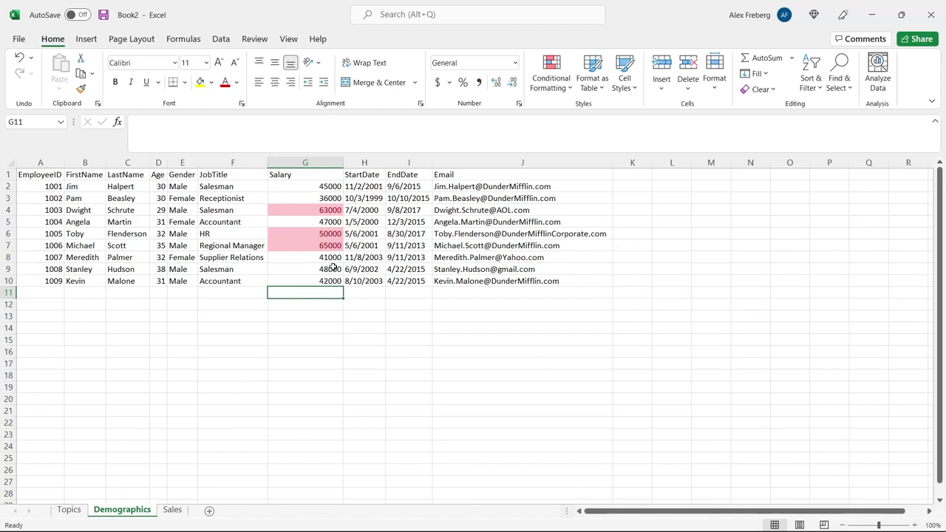
pyautogui.click(326, 274)
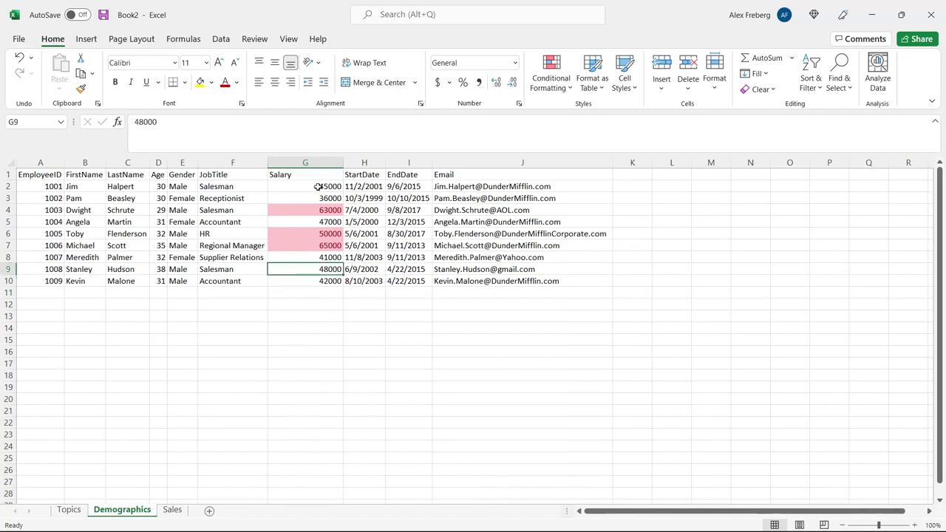
pyautogui.click(309, 236)
pyautogui.click(308, 244)
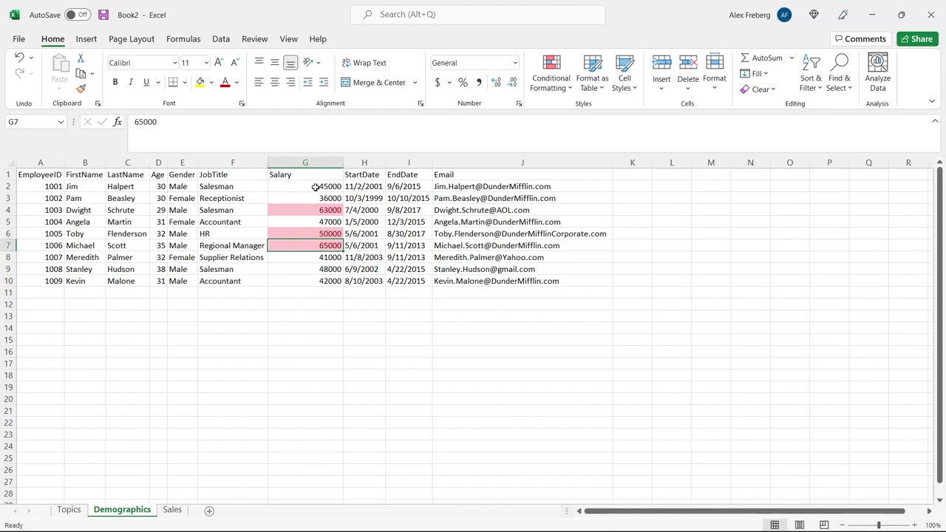
pyautogui.click(305, 162)
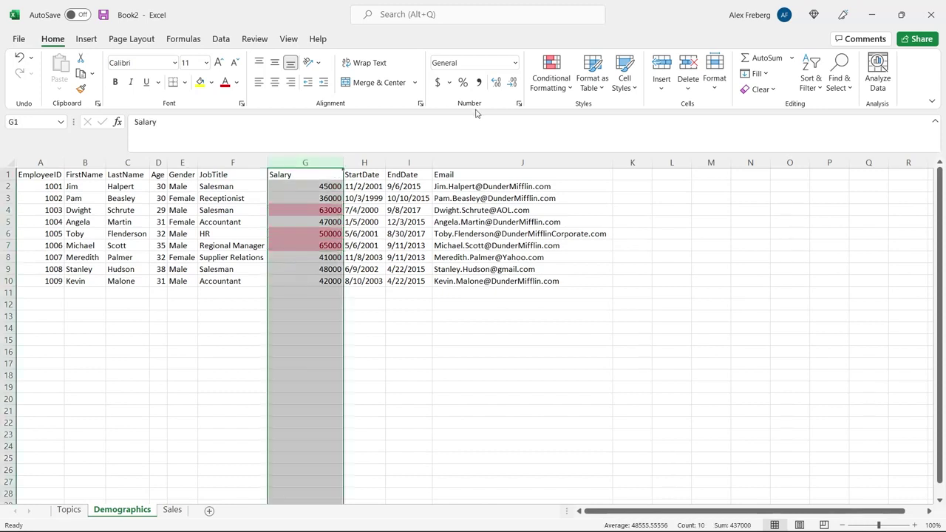
pyautogui.click(560, 90)
pyautogui.moveTo(584, 273)
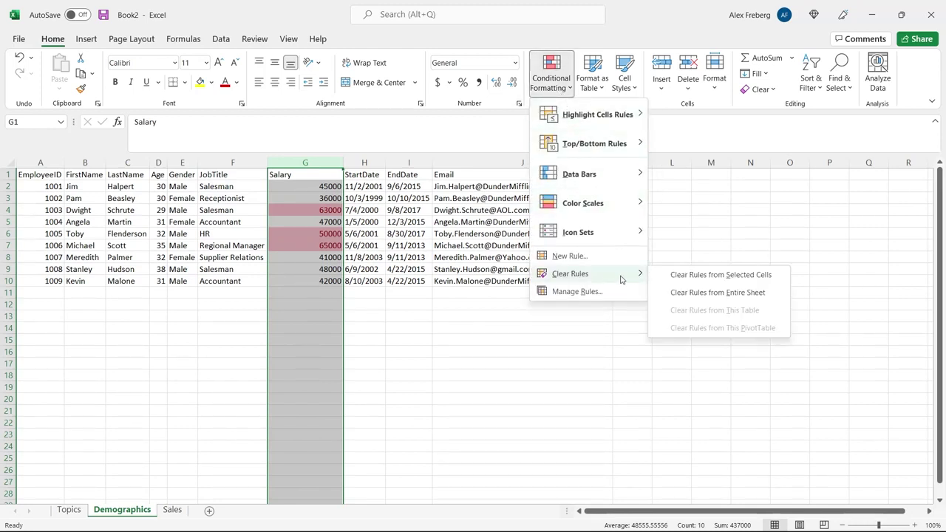
# Remove the Above Average rule from Salary and try a Below Average light red highlight
pyautogui.click(670, 275)
pyautogui.click(557, 71)
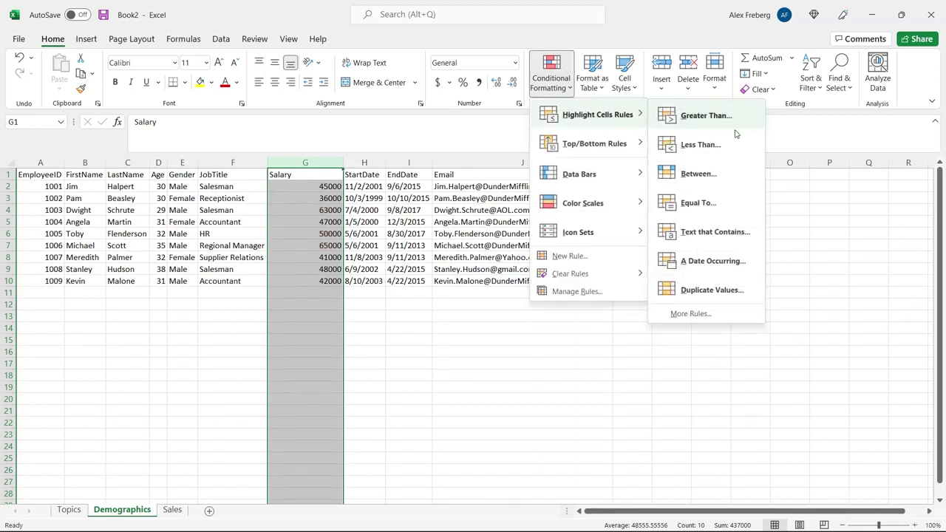
pyautogui.moveTo(594, 144)
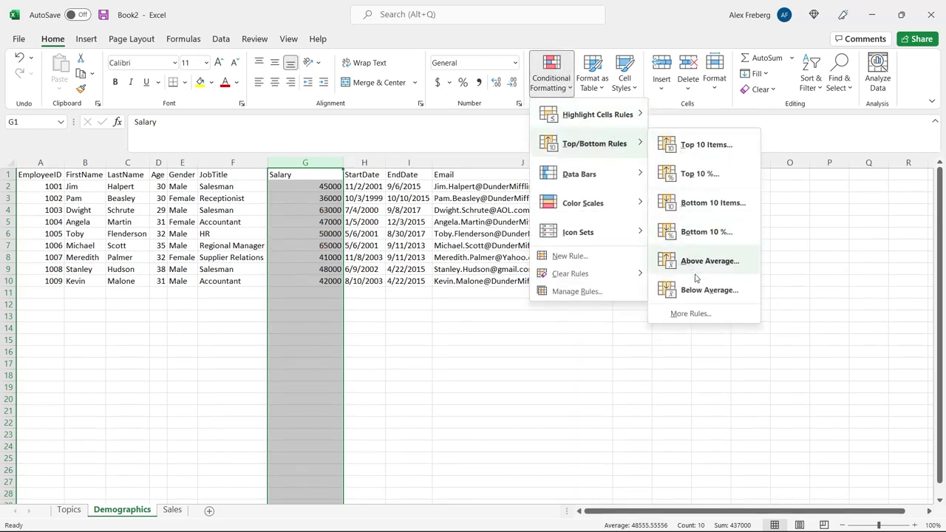
pyautogui.click(707, 291)
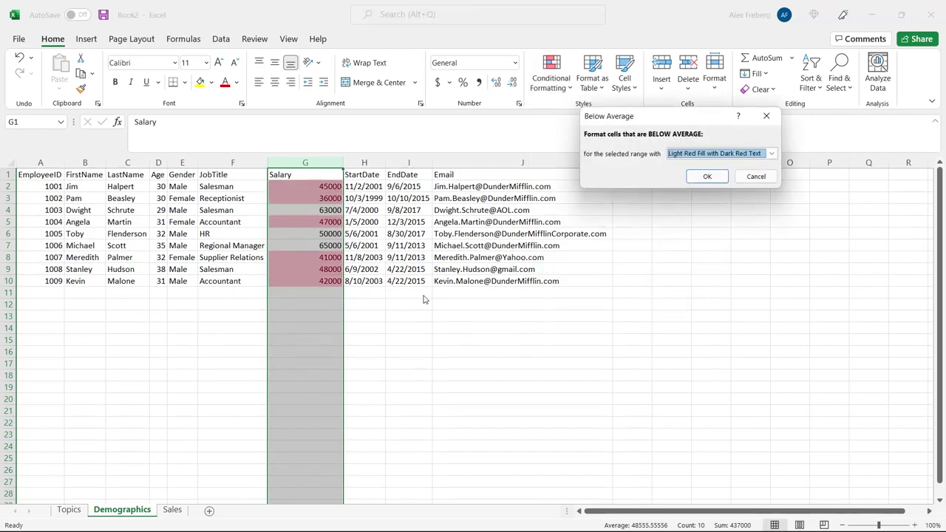
pyautogui.click(707, 176)
pyautogui.click(417, 231)
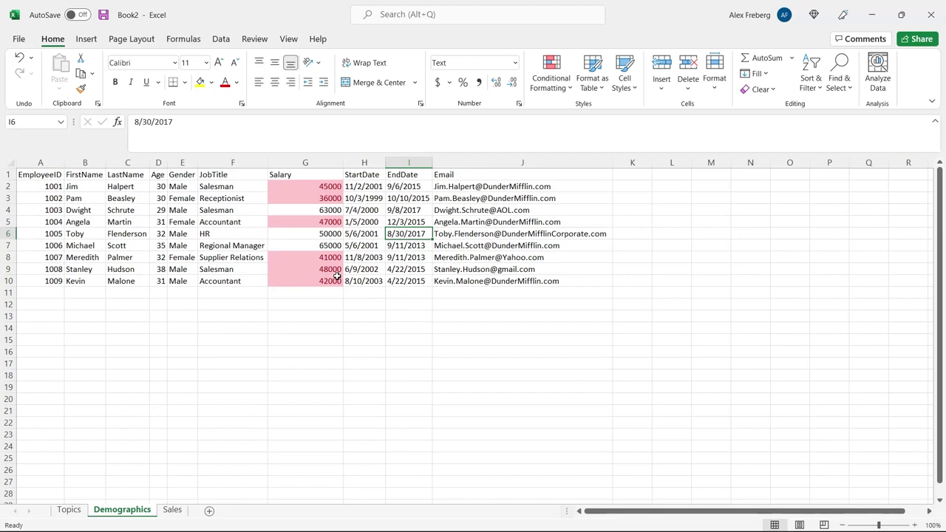
pyautogui.click(305, 163)
pyautogui.click(551, 77)
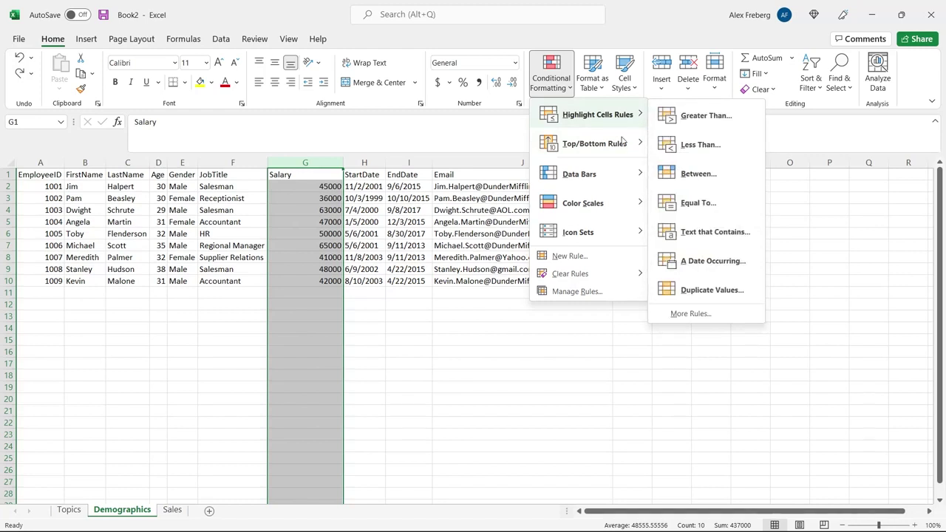
pyautogui.moveTo(597, 115)
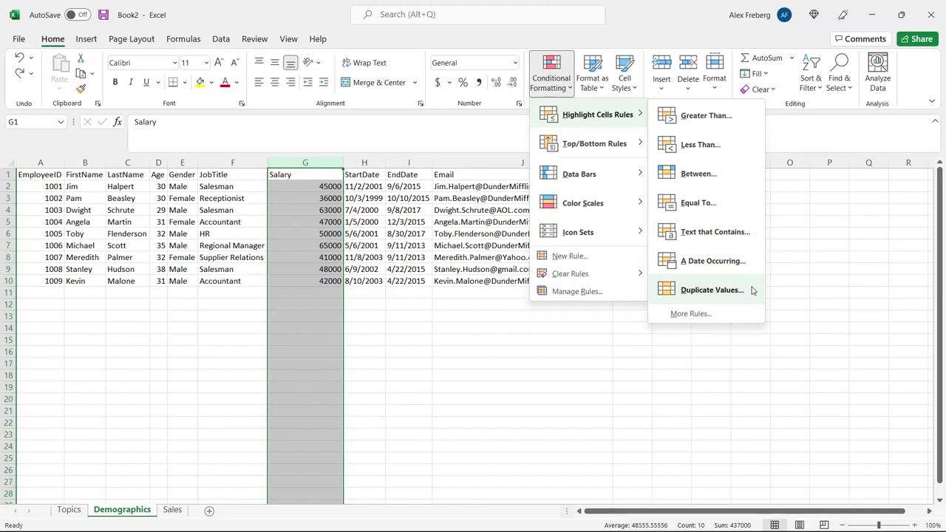
# Select the StartDate column, noting the two 5/6/2001 dates, and start a Duplicate Values rule
pyautogui.click(380, 346)
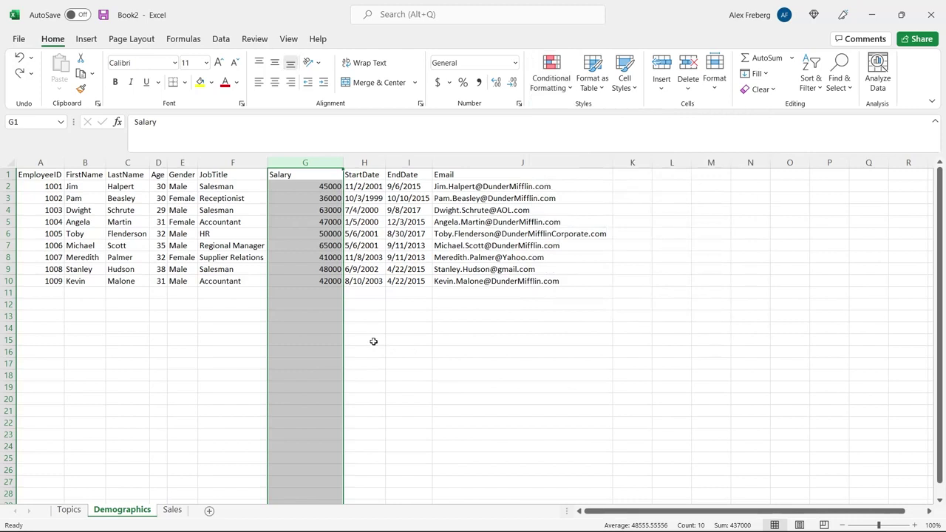
pyautogui.click(367, 328)
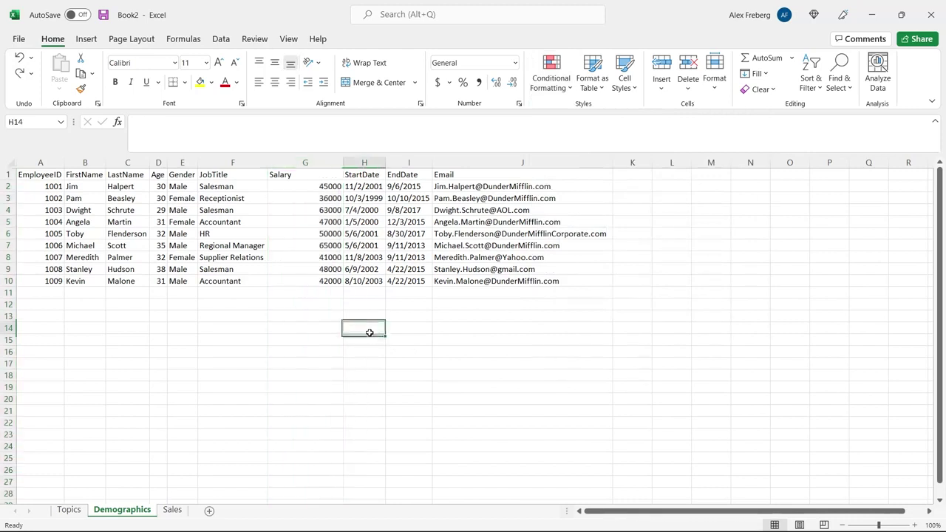
pyautogui.click(375, 234)
pyautogui.moveTo(385, 240); pyautogui.dragTo(380, 251)
pyautogui.hotkey('ctrl', 'c')
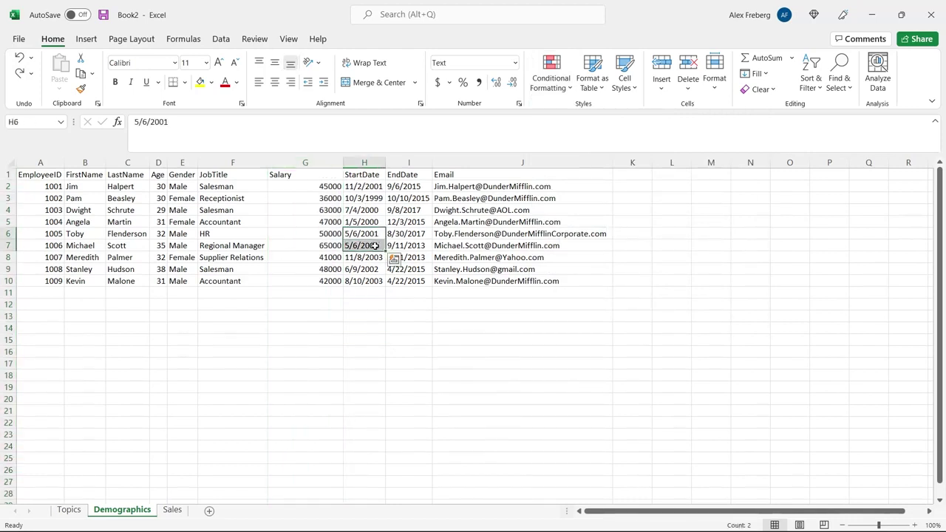
pyautogui.click(364, 163)
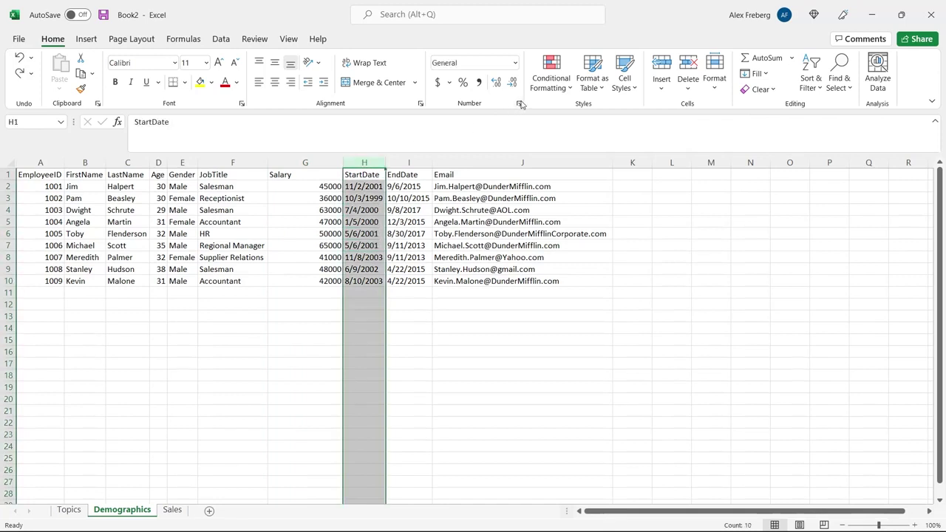
pyautogui.click(553, 86)
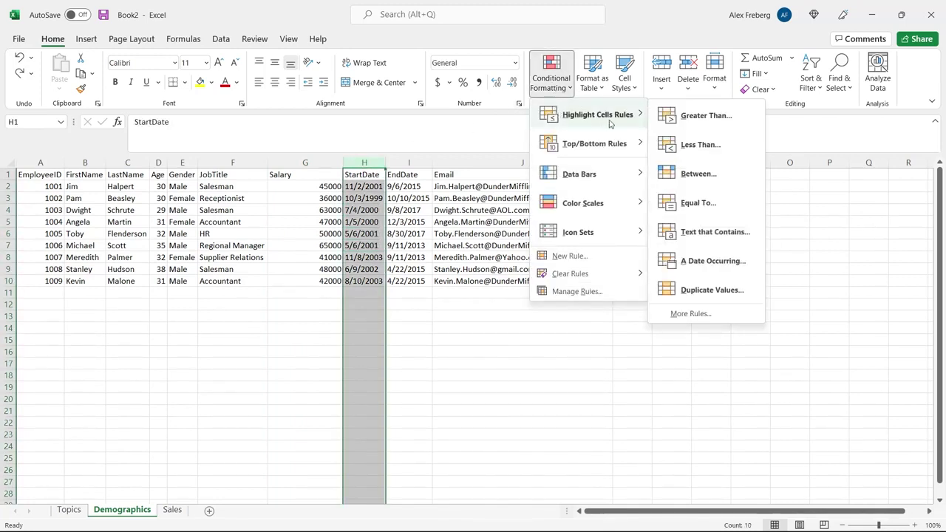
pyautogui.click(723, 290)
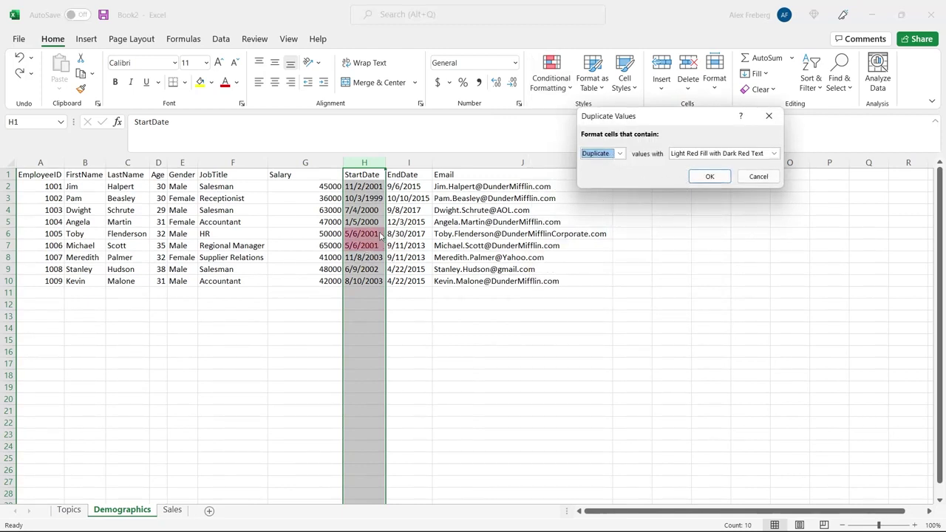
# After trying Unique and other formats, apply Duplicate with Light Red Fill with Dark Red Text
pyautogui.click(618, 155)
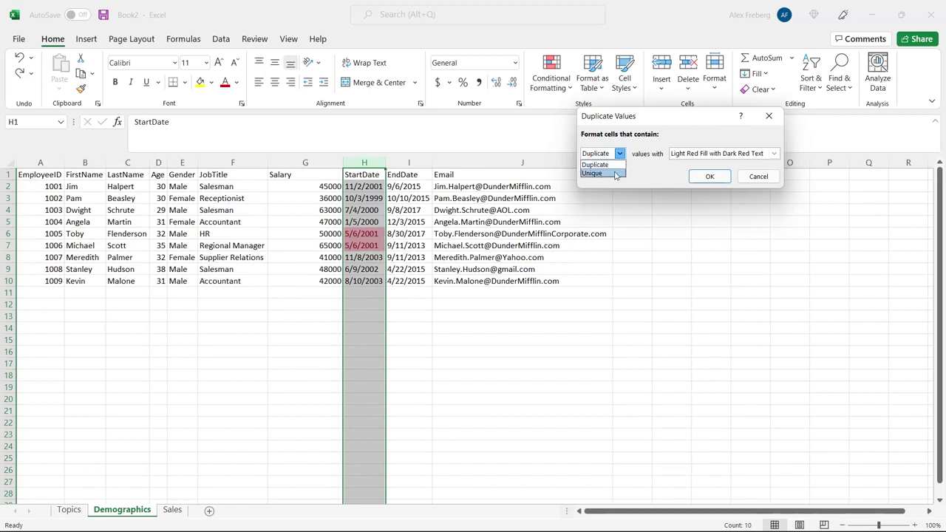
pyautogui.click(615, 174)
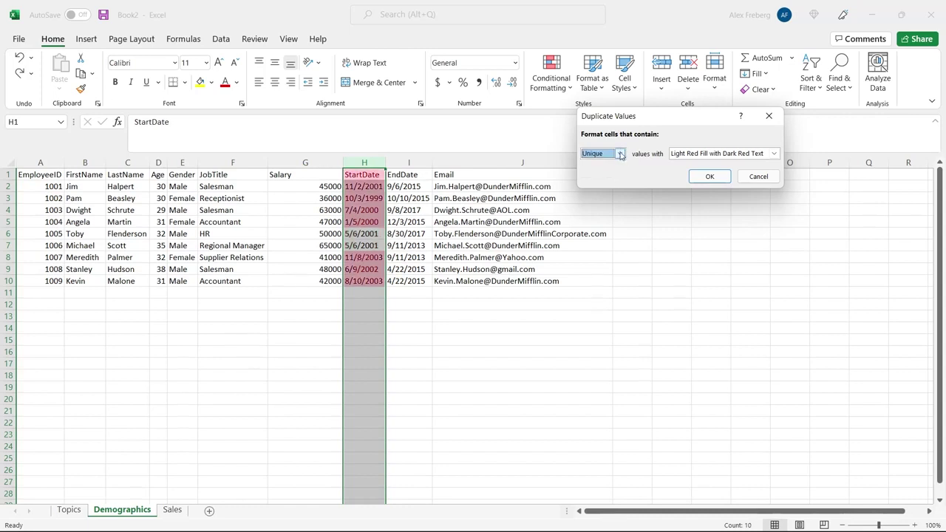
pyautogui.click(621, 155)
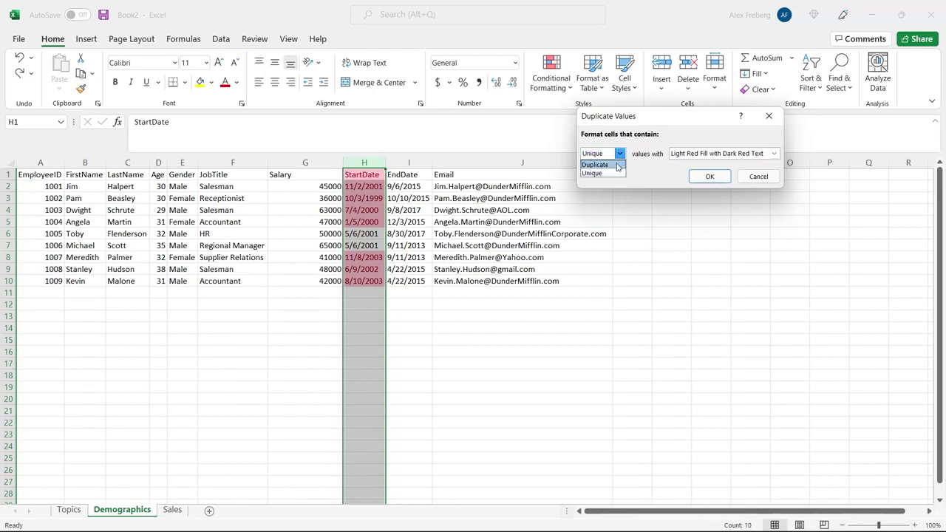
pyautogui.click(618, 165)
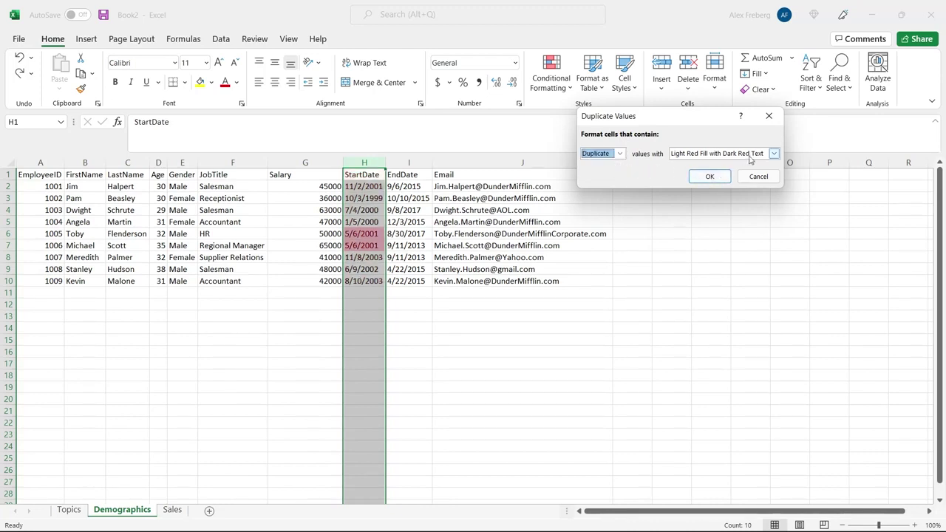
pyautogui.click(773, 154)
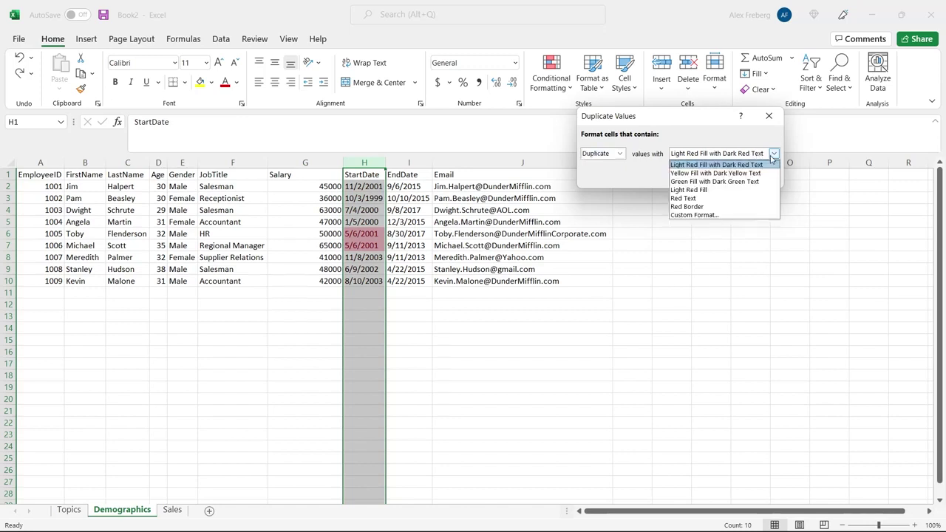
pyautogui.click(754, 175)
pyautogui.click(774, 154)
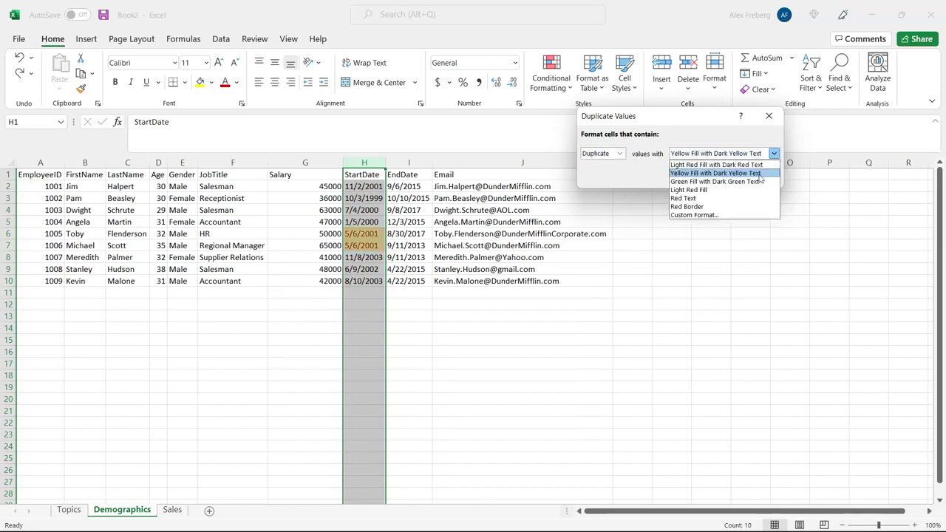
pyautogui.click(743, 198)
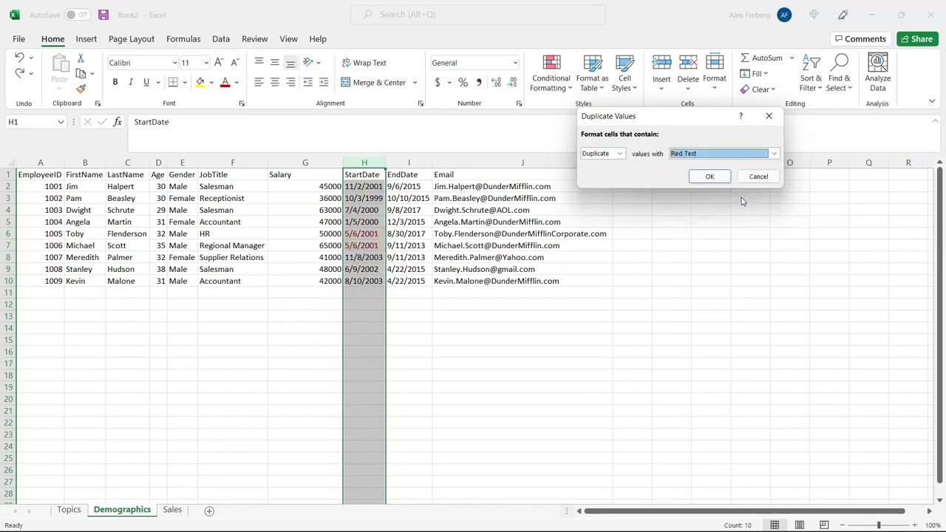
pyautogui.click(773, 154)
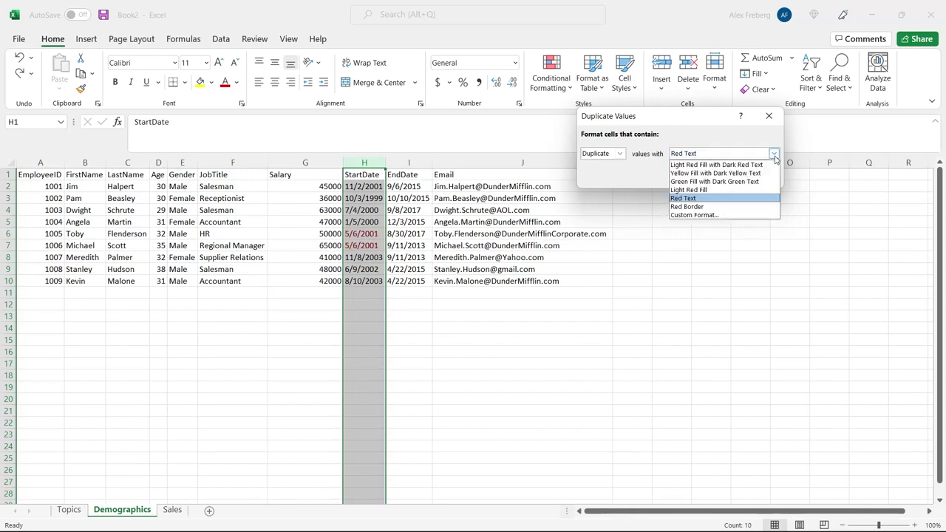
pyautogui.click(721, 165)
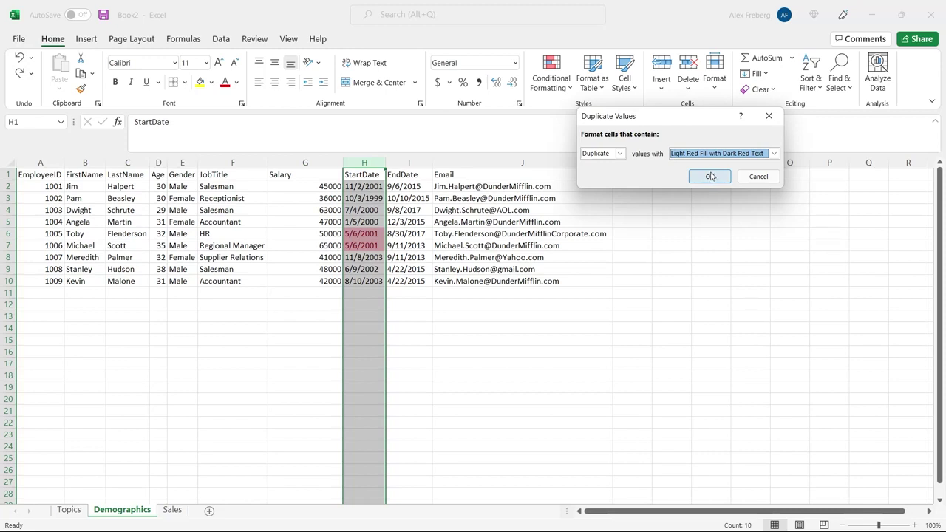
pyautogui.click(710, 176)
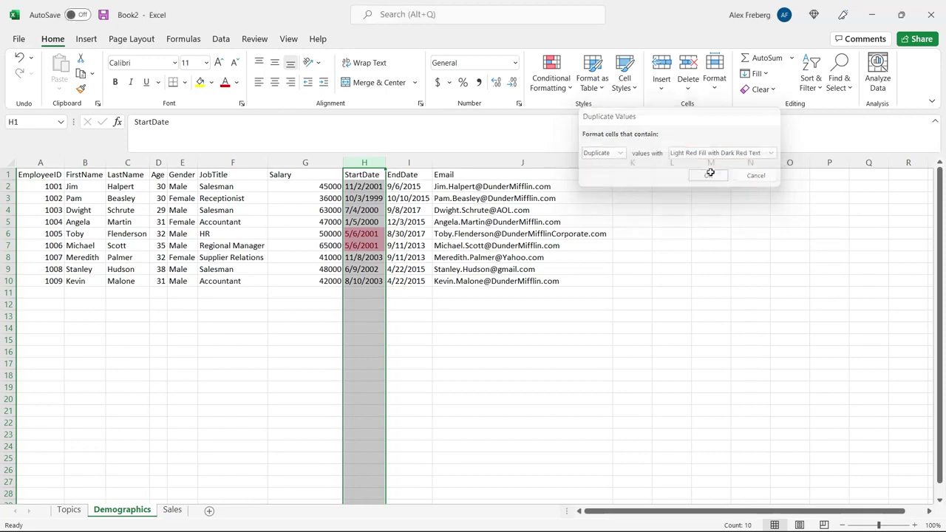
pyautogui.moveTo(371, 232); pyautogui.dragTo(370, 246)
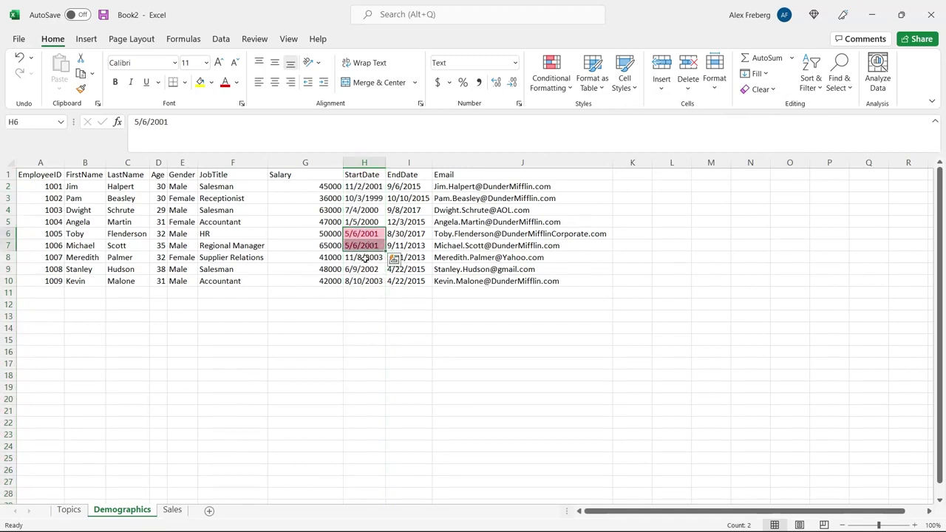
pyautogui.click(365, 292)
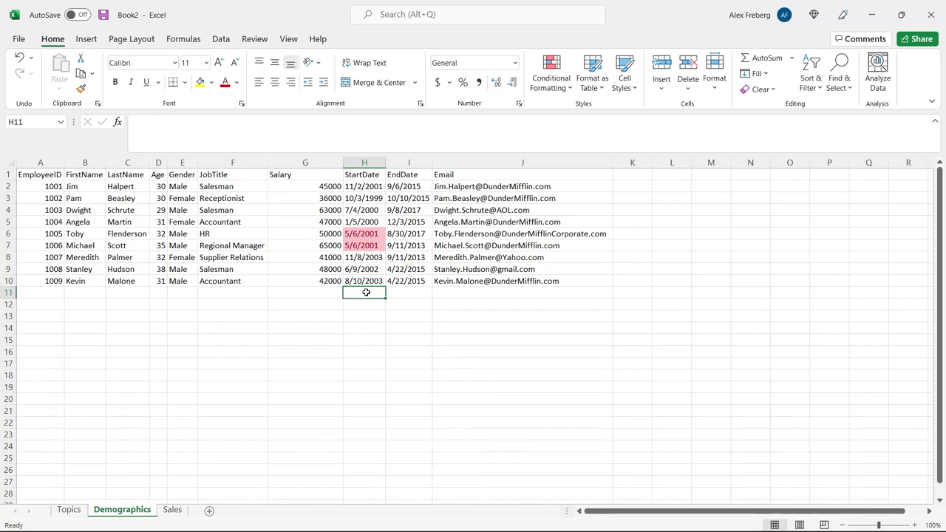
pyautogui.click(40, 162)
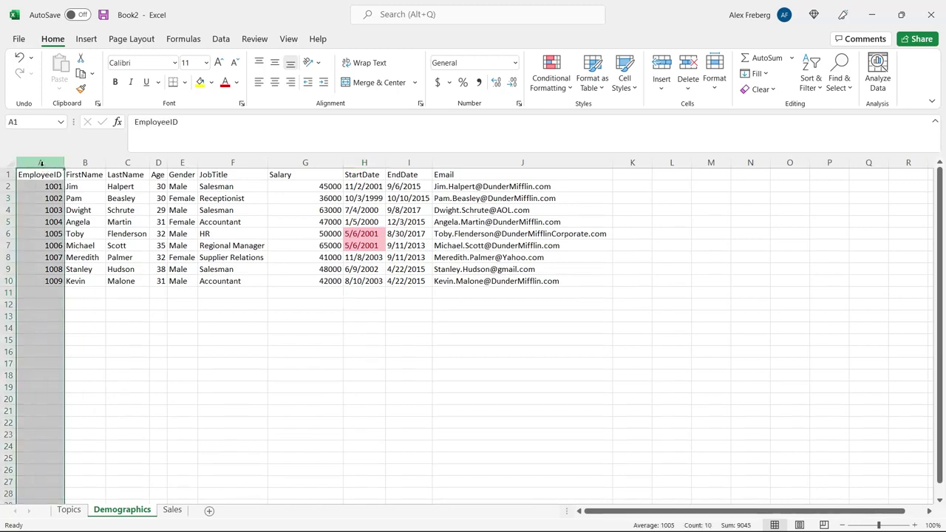
pyautogui.click(121, 313)
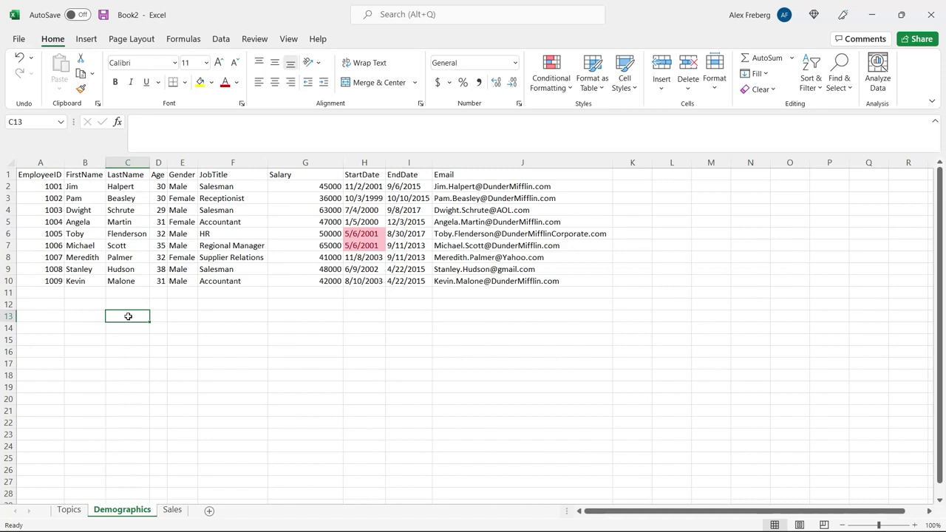
# Select the employee table's header row 1 and bring up the Data tab
pyautogui.click(35, 162)
pyautogui.click(45, 200)
pyautogui.click(41, 209)
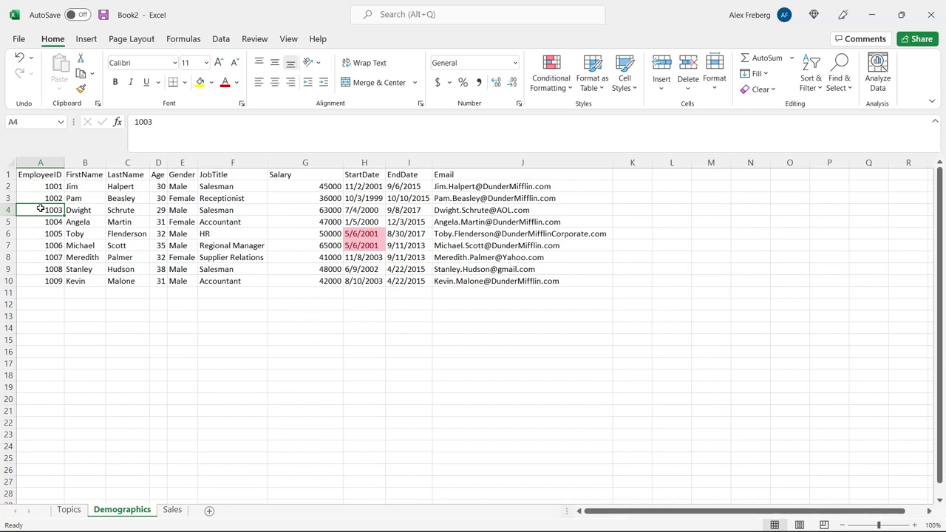
pyautogui.click(344, 233)
pyautogui.hotkey('ctrl', 'v')
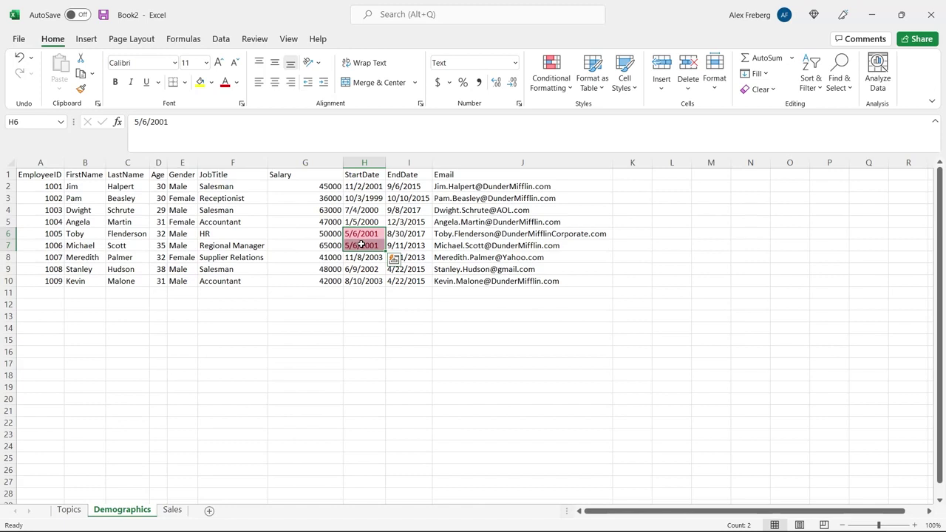
pyautogui.click(362, 213)
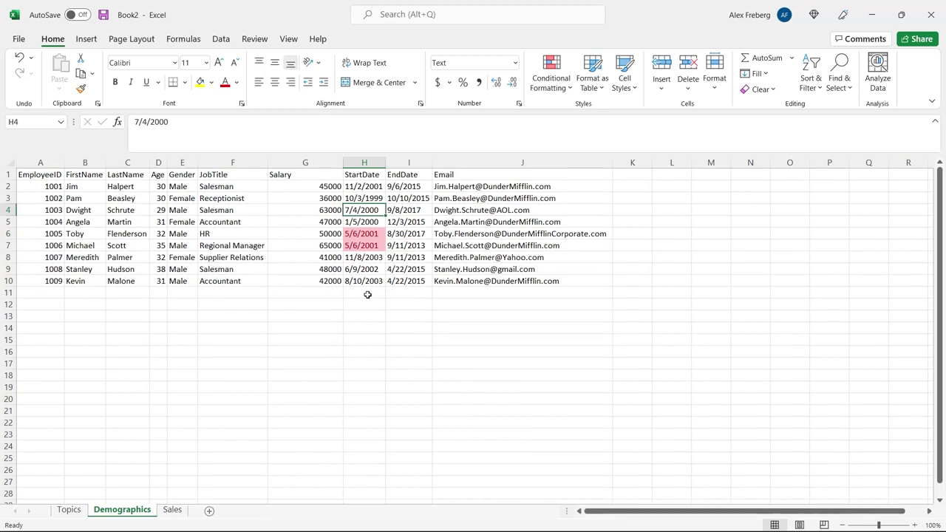
pyautogui.click(9, 174)
pyautogui.click(221, 38)
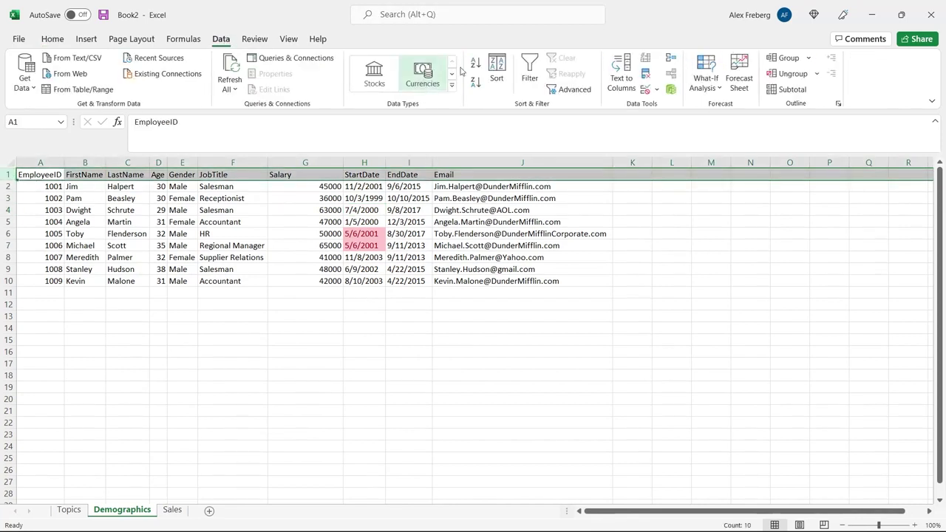
# Add header filters and sort the table by the pink StartDate cell colour
pyautogui.click(530, 74)
pyautogui.click(372, 197)
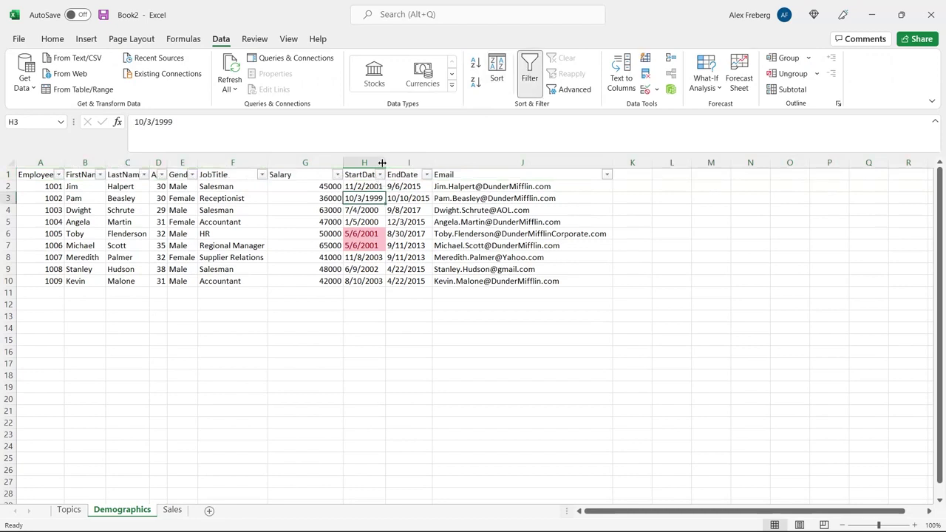
pyautogui.click(381, 174)
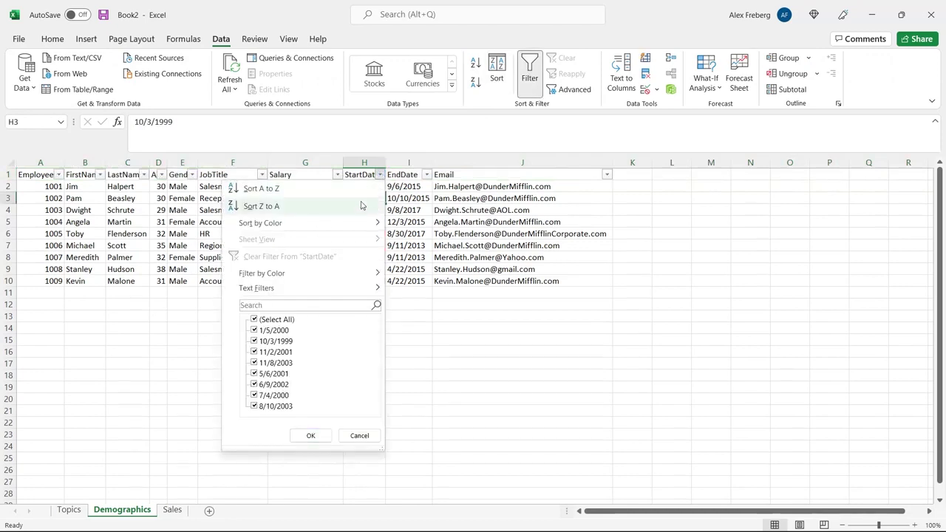
pyautogui.moveTo(260, 223)
pyautogui.click(434, 243)
pyautogui.moveTo(361, 187); pyautogui.dragTo(359, 201)
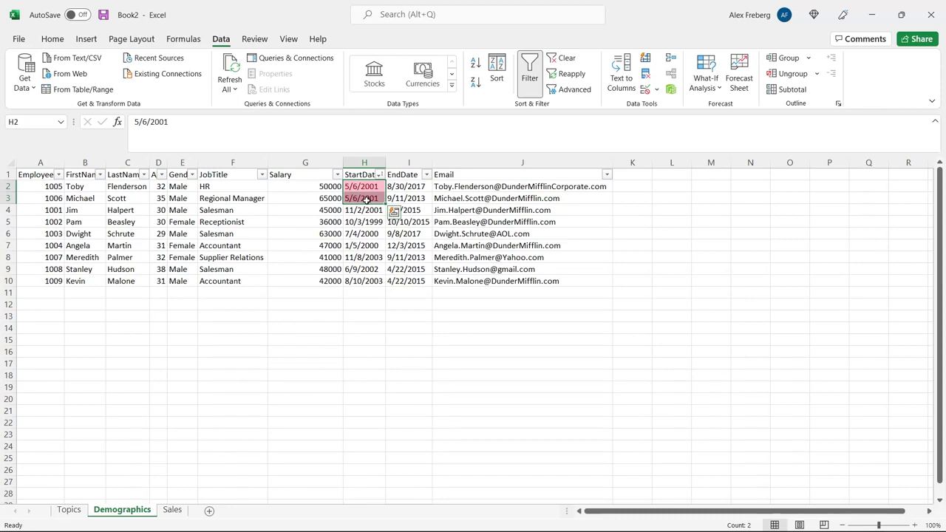
# Re-sort StartDate by the pink cell colour and select column H
pyautogui.click(361, 211)
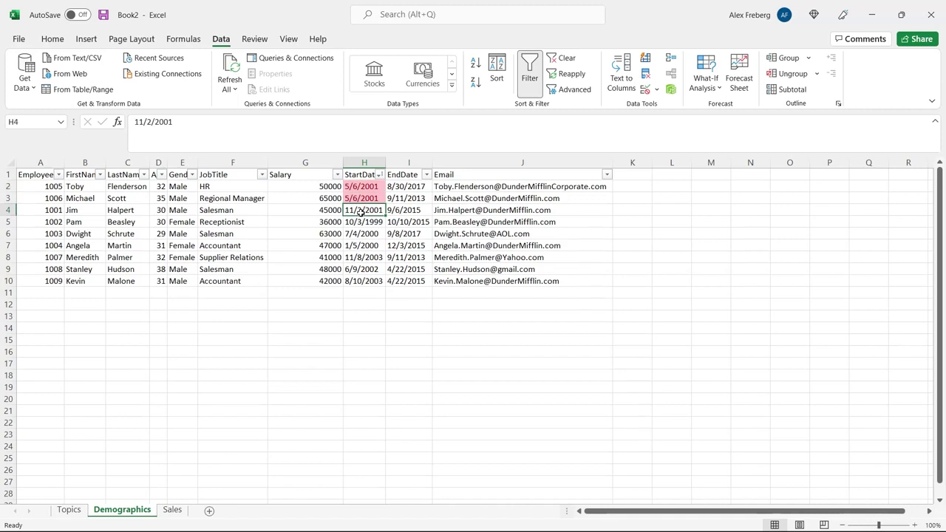
pyautogui.click(379, 176)
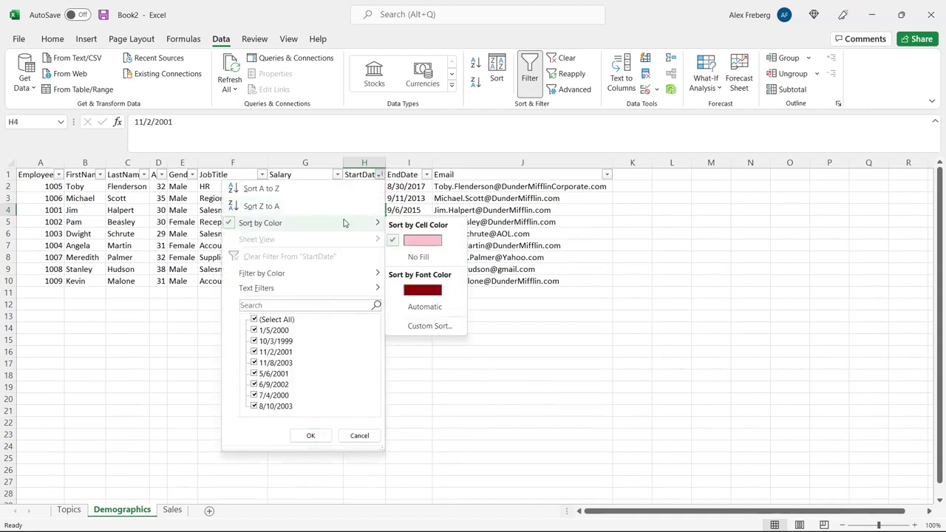
pyautogui.moveTo(261, 222)
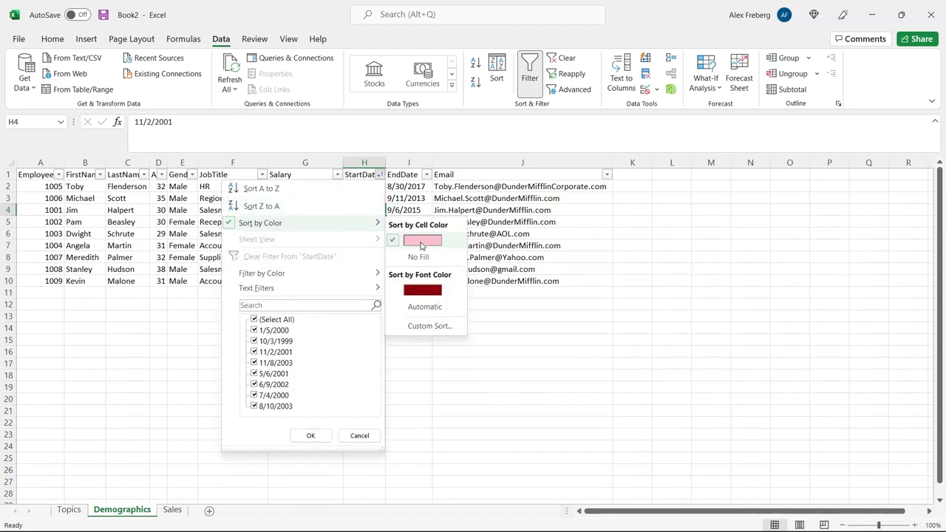
pyautogui.click(423, 241)
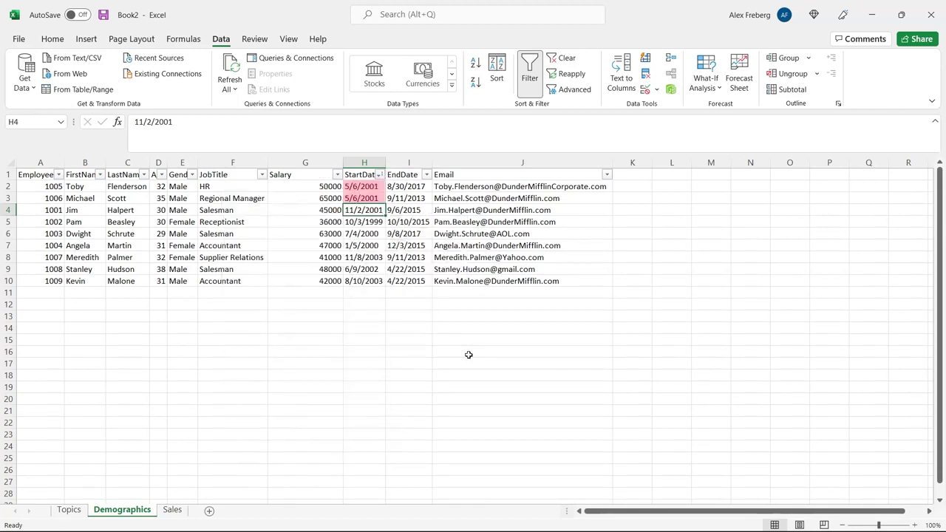
pyautogui.click(367, 163)
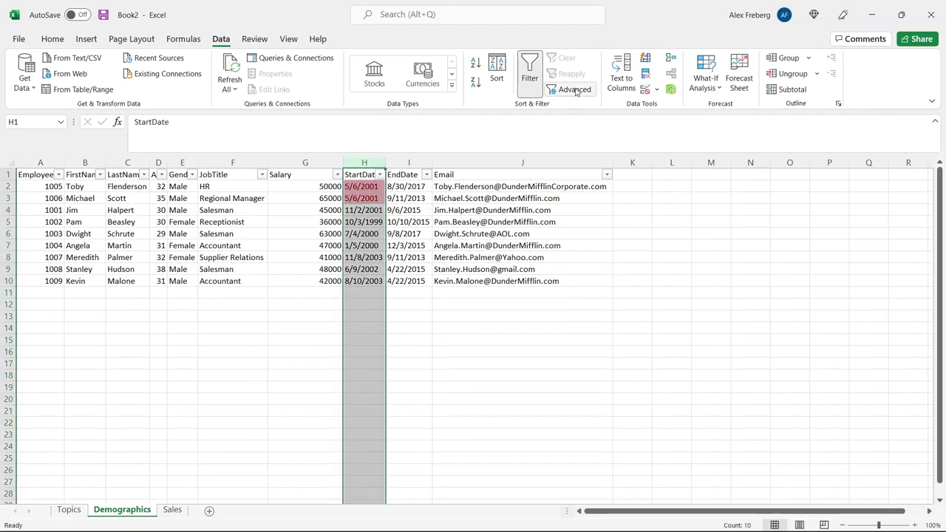
pyautogui.click(52, 39)
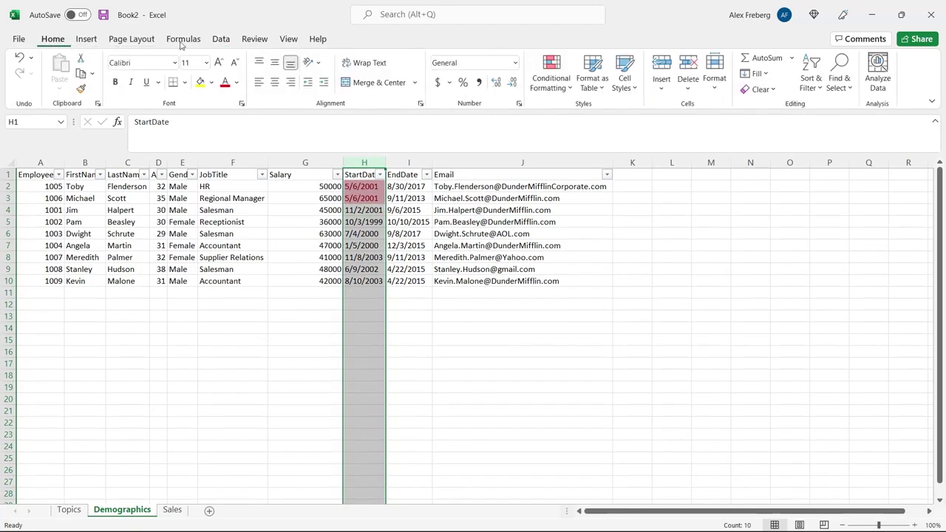
# Clear the conditional formatting rules from StartDate column H, then select Email column J
pyautogui.click(544, 83)
pyautogui.moveTo(570, 274)
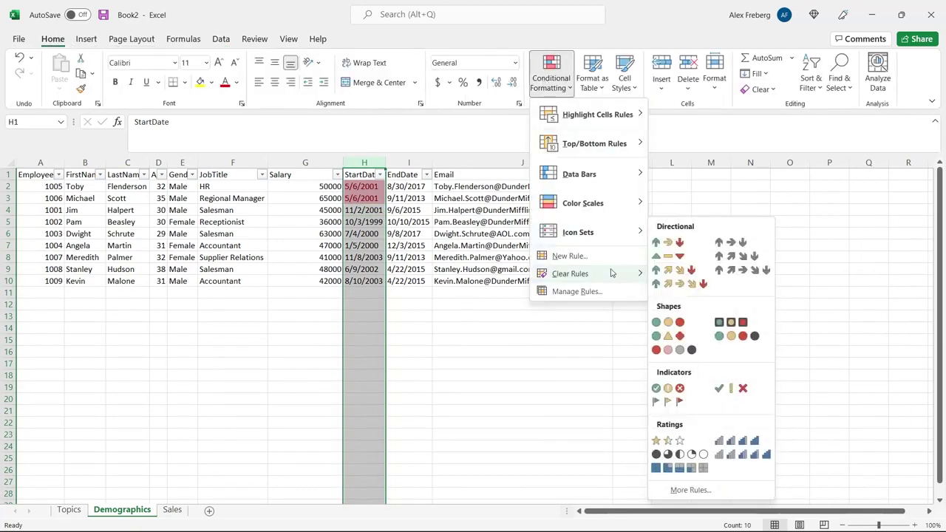
pyautogui.click(668, 275)
pyautogui.click(409, 304)
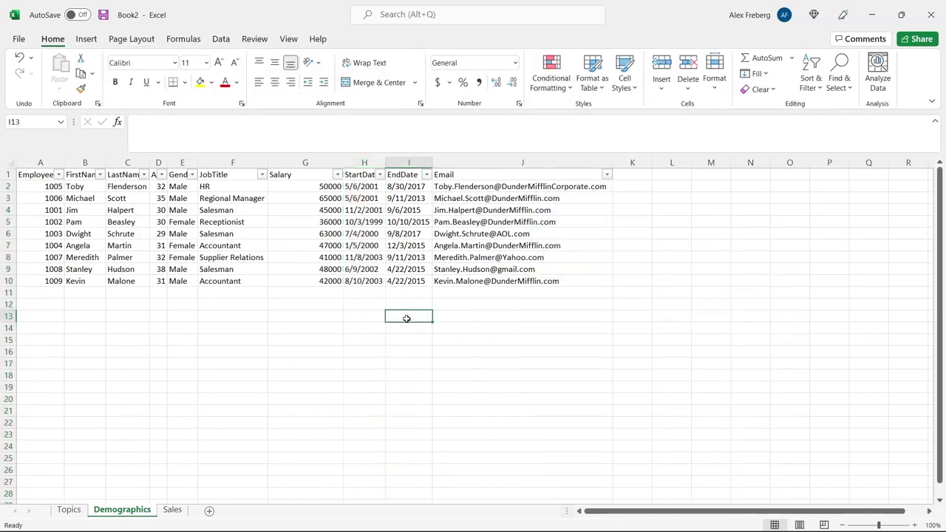
pyautogui.click(522, 163)
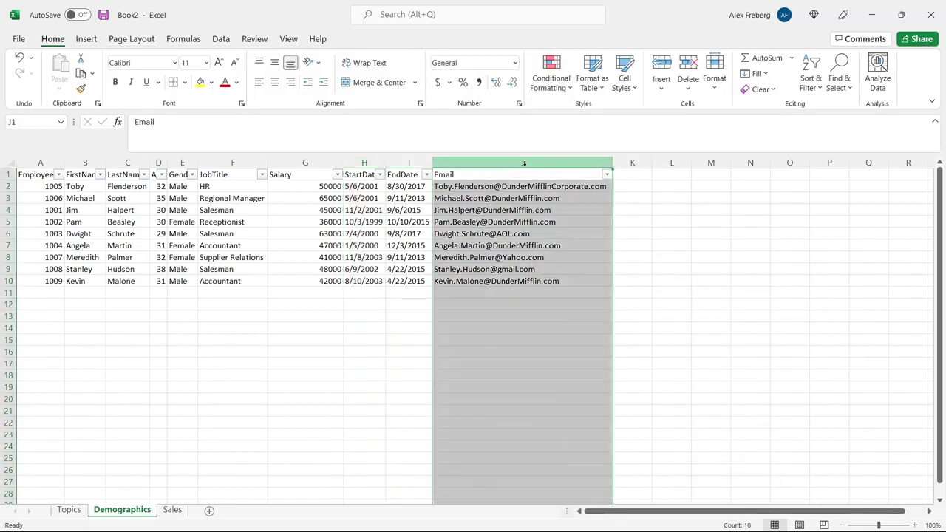
pyautogui.click(552, 92)
pyautogui.moveTo(598, 115)
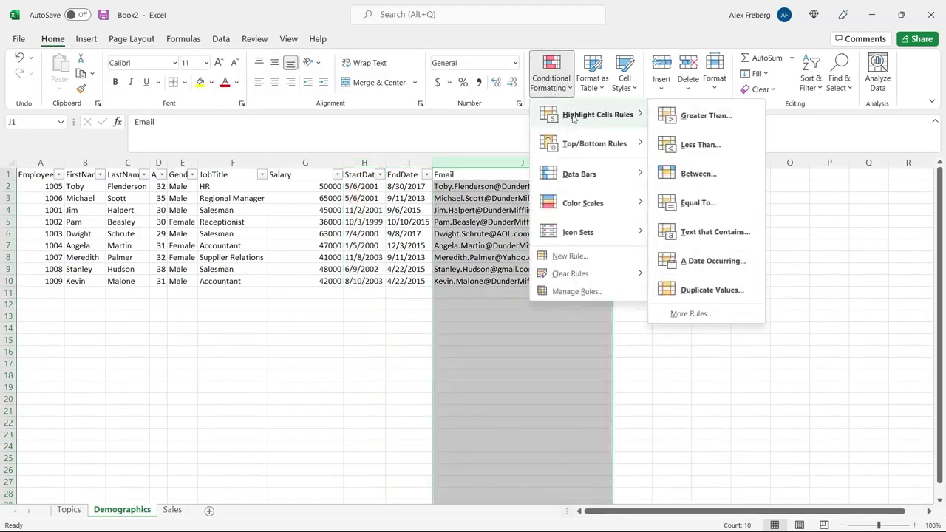
# Highlight Email cells containing 'dundermiffl' with Light Red Fill and Dark Red Text
pyautogui.click(713, 234)
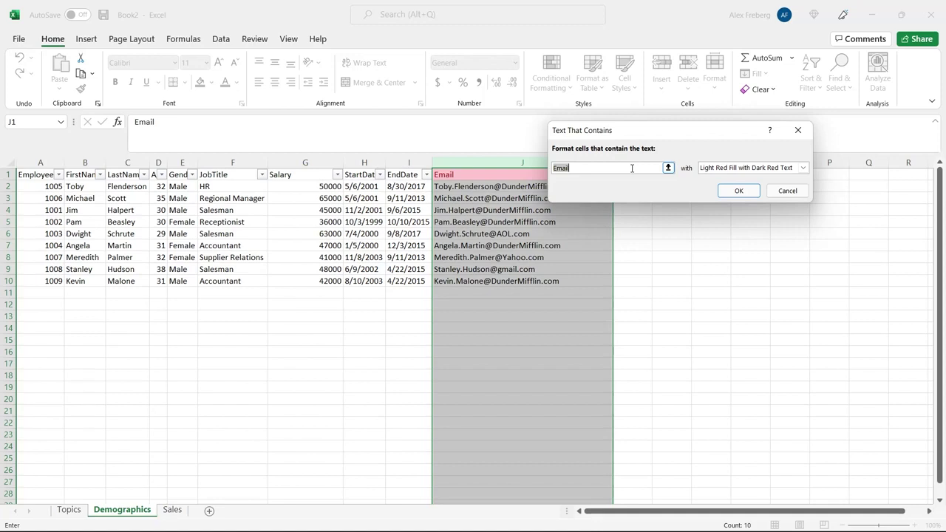
pyautogui.write('lorax')
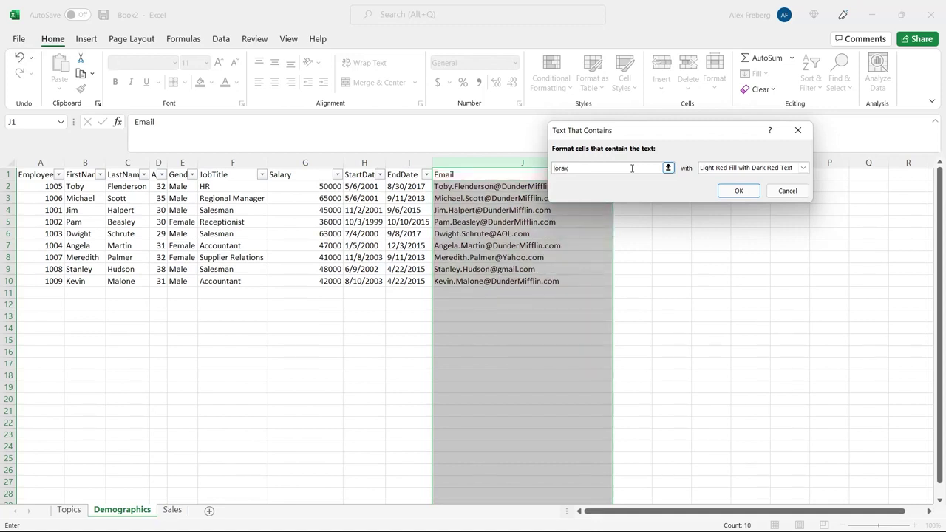
pyautogui.press('BackSpace')
pyautogui.press('BackSpace')
pyautogui.press('BackSpace')
pyautogui.press('BackSpace')
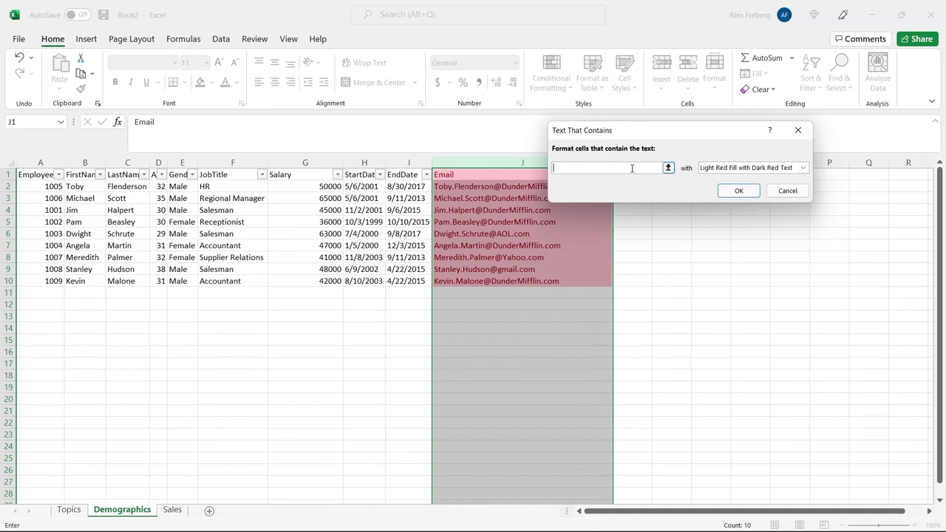
pyautogui.write('g')
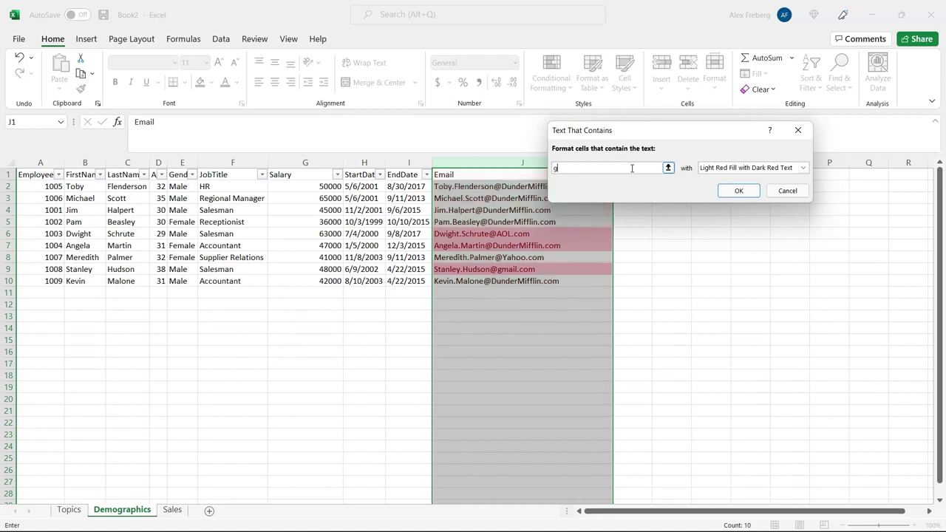
pyautogui.write('mail')
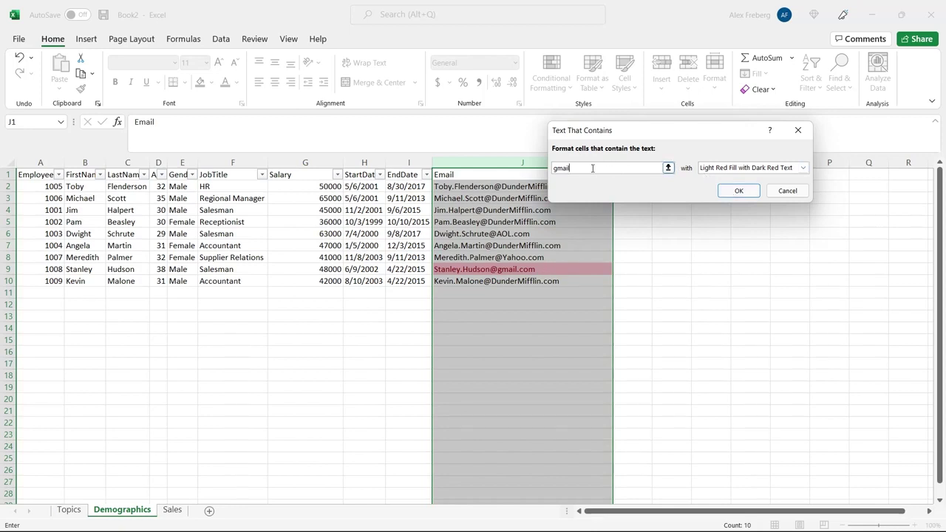
pyautogui.press('BackSpace')
pyautogui.press('BackSpace')
pyautogui.press('BackSpace')
pyautogui.press('BackSpace')
pyautogui.write('dundermifflin')
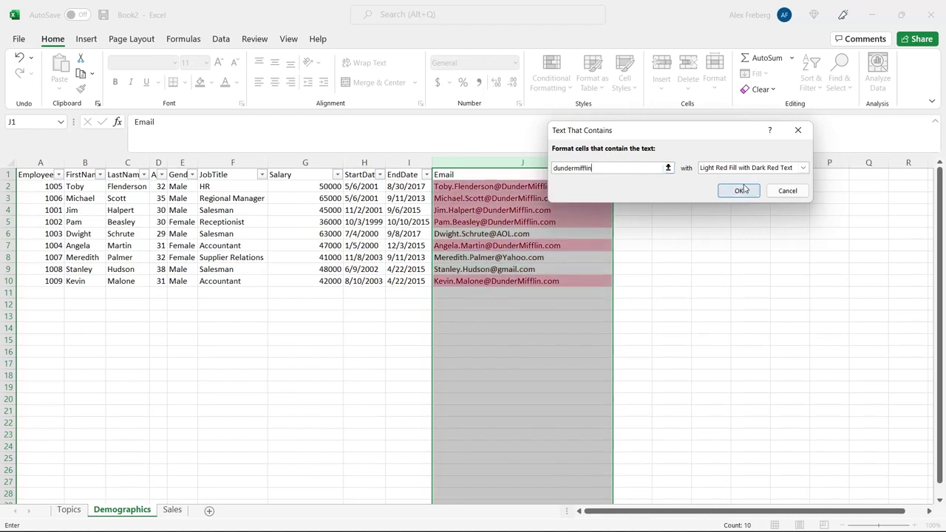
pyautogui.click(742, 190)
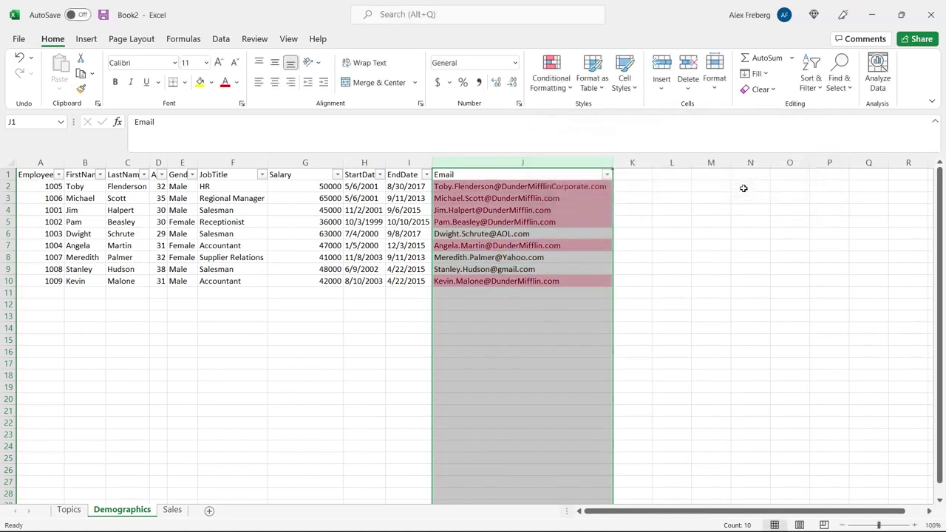
# Sort the table by the pink Email cell colour, then undo the sort
pyautogui.click(603, 200)
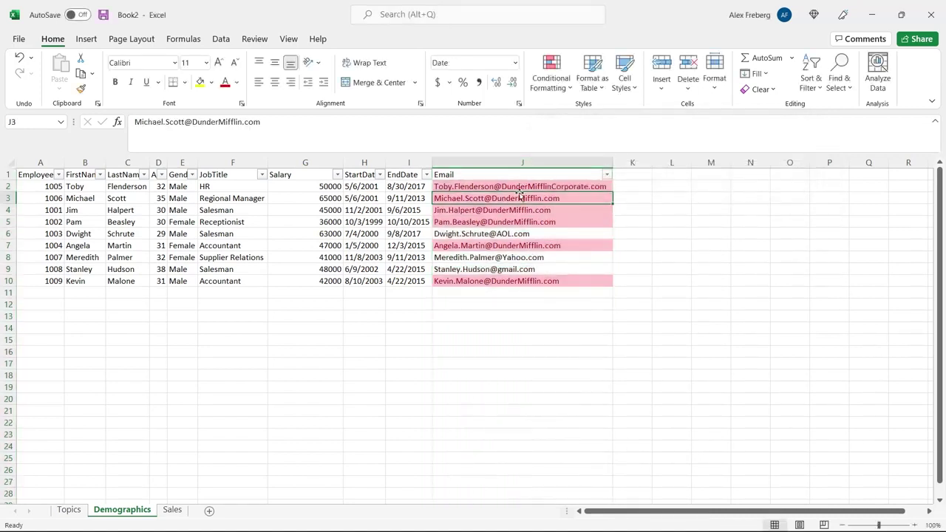
pyautogui.click(607, 175)
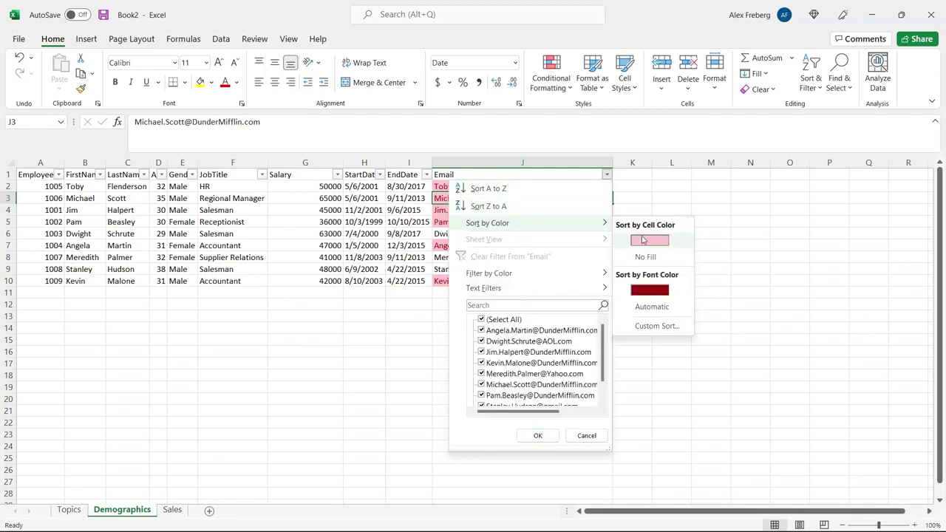
pyautogui.click(640, 239)
pyautogui.click(527, 297)
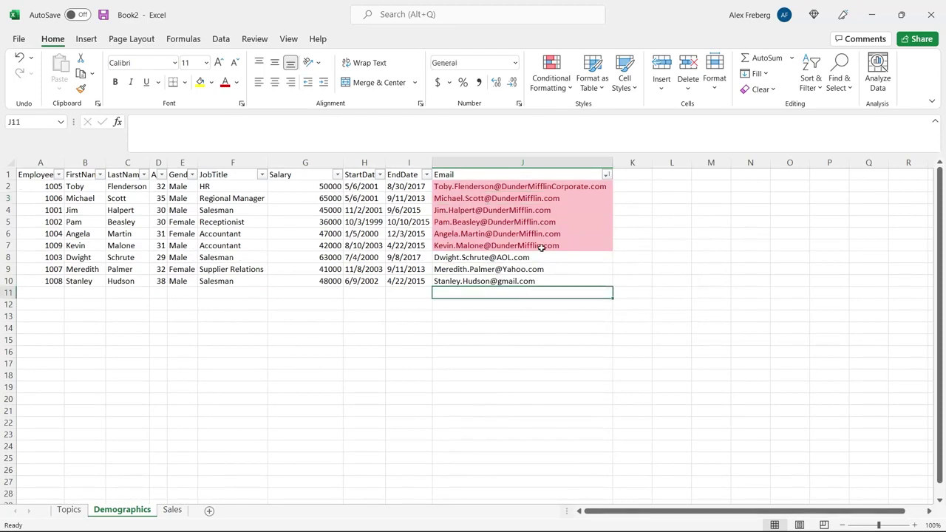
pyautogui.moveTo(544, 245); pyautogui.dragTo(553, 186)
pyautogui.click(553, 186)
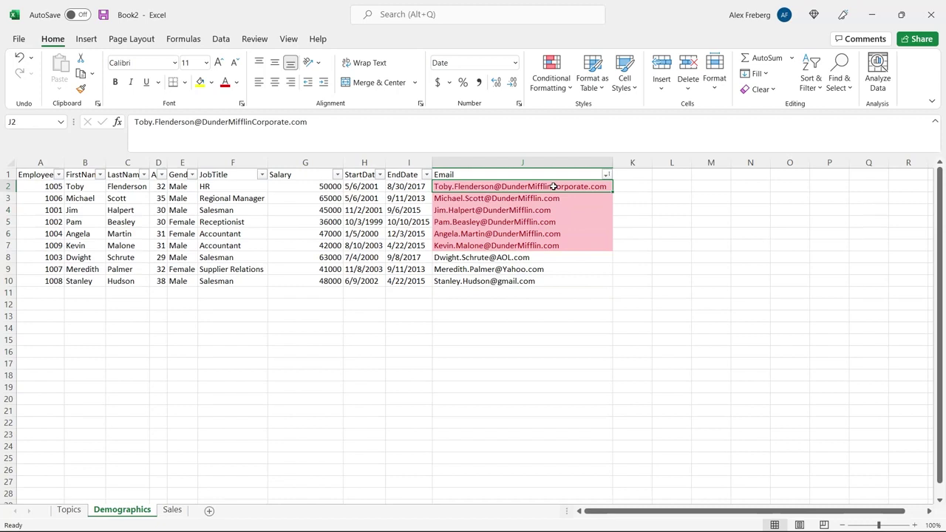
pyautogui.hotkey('ctrl', 'z')
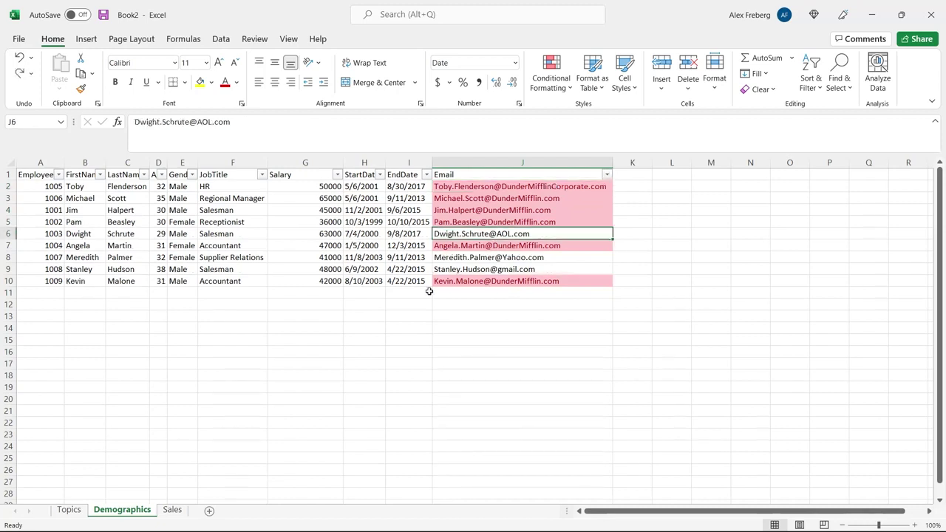
# Change the date in H10 from 8/10/2003 to 8/10-2003
pyautogui.click(365, 285)
pyautogui.doubleClick(365, 284)
pyautogui.press('BackSpace')
pyautogui.write('-')
pyautogui.press('Return')
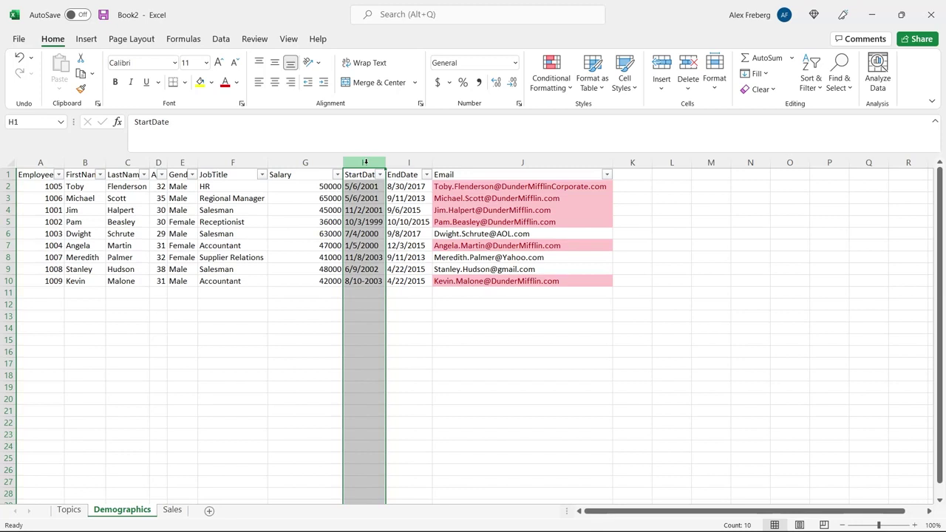
# Add a Text that Contains rule highlighting StartDate cells containing '-' in light red
pyautogui.click(551, 81)
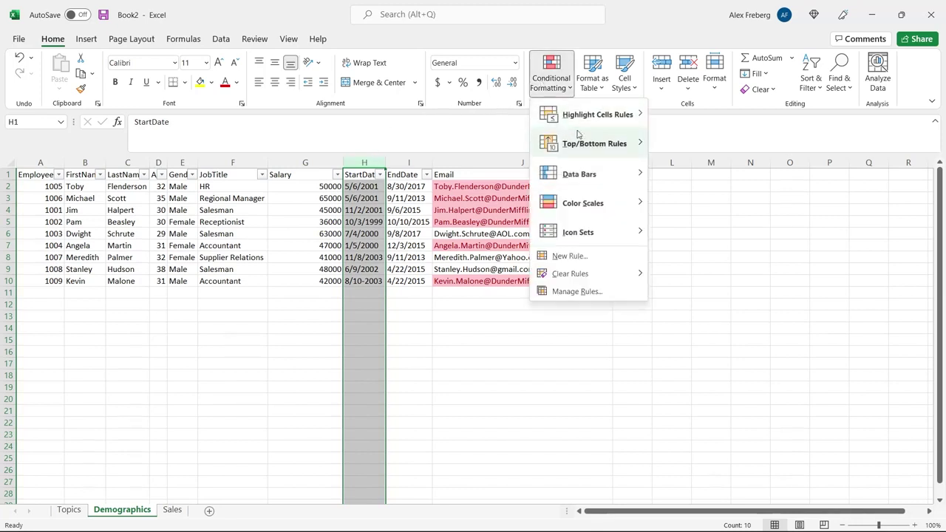
pyautogui.moveTo(597, 115)
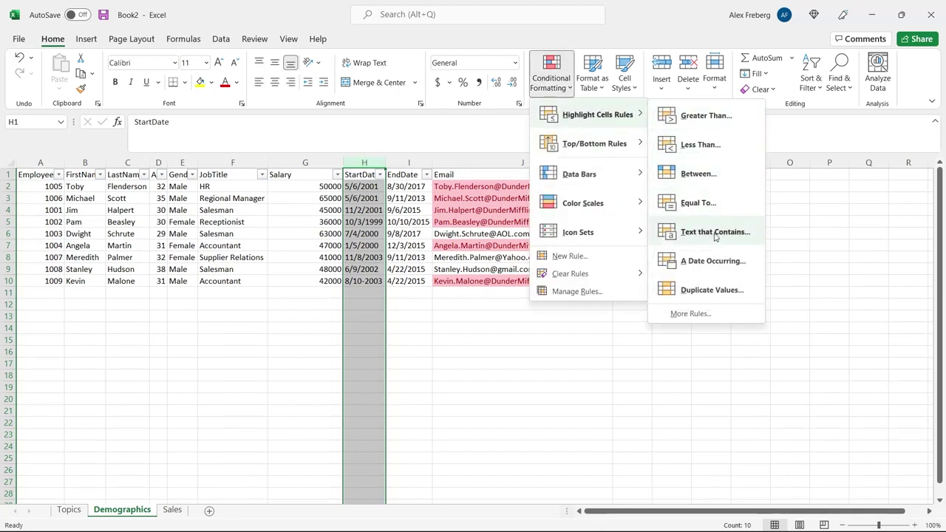
pyautogui.click(715, 232)
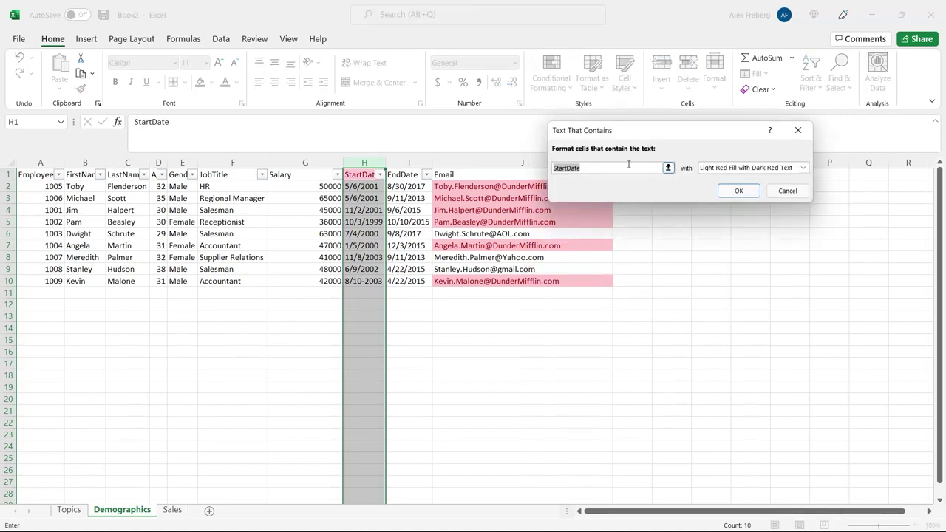
pyautogui.press('BackSpace')
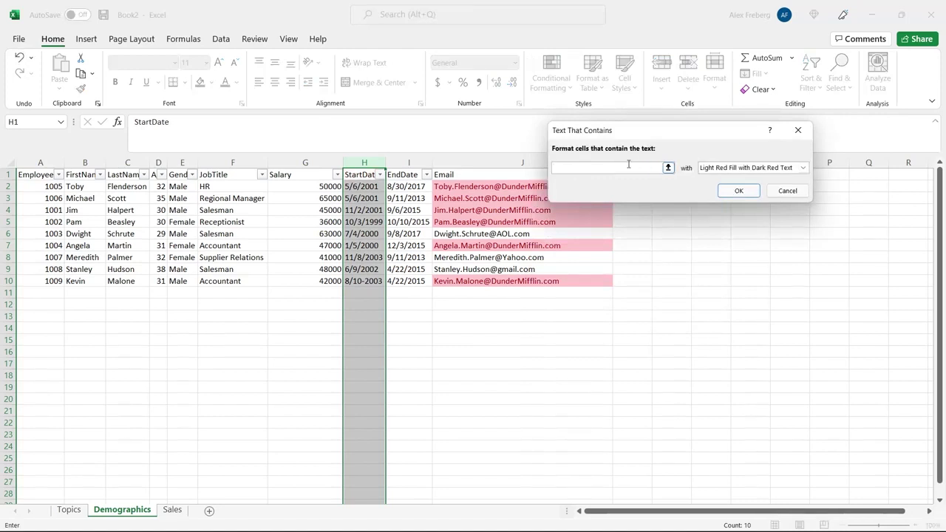
pyautogui.write('-')
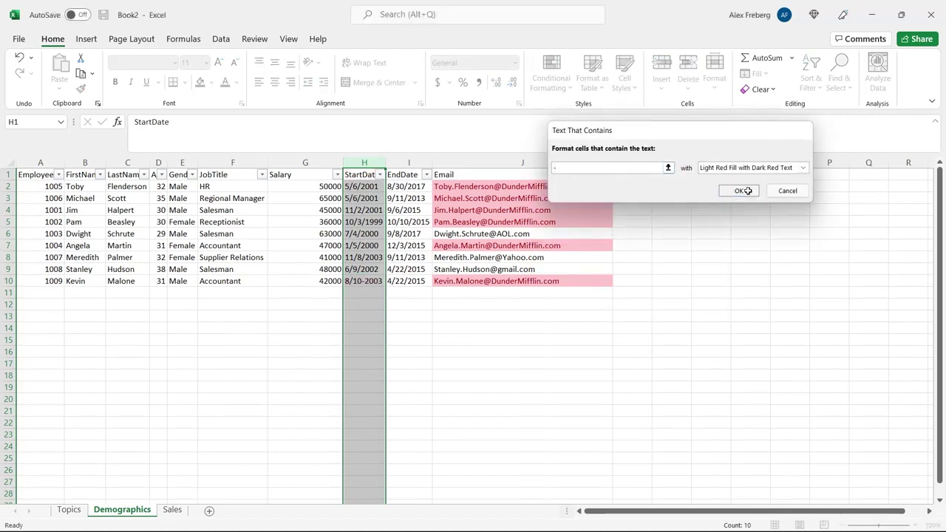
pyautogui.click(747, 191)
pyautogui.click(390, 284)
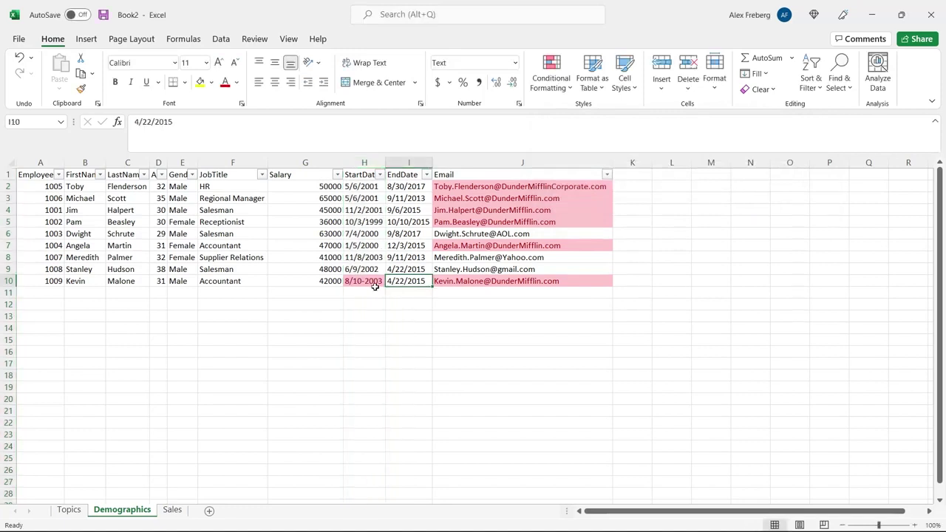
pyautogui.click(558, 81)
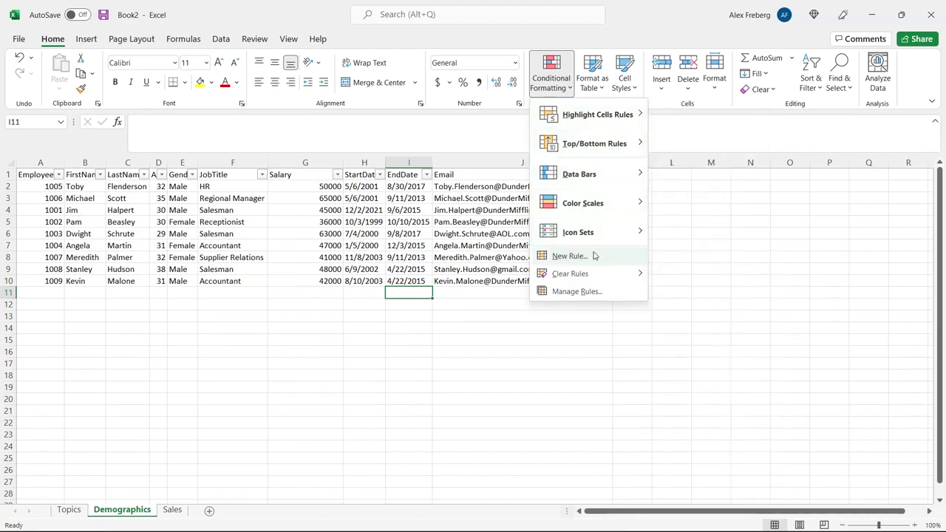
pyautogui.click(570, 256)
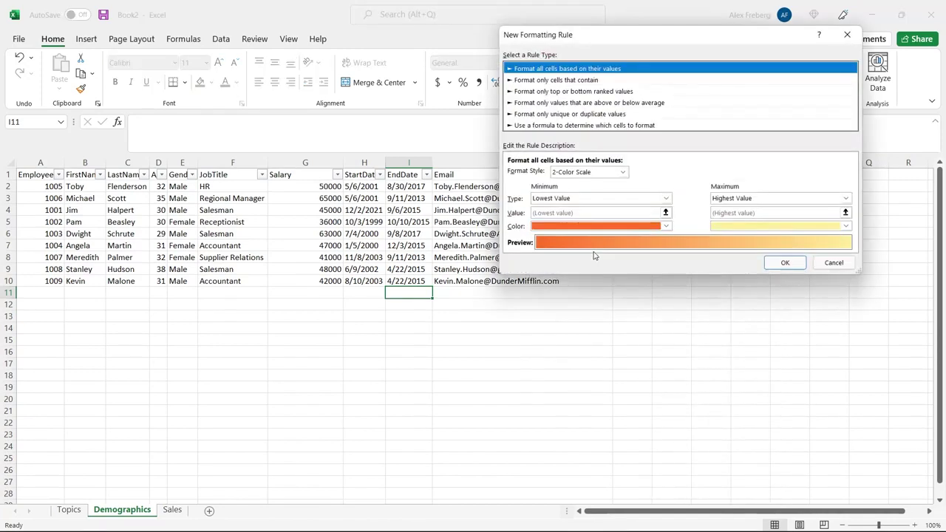
pyautogui.click(516, 128)
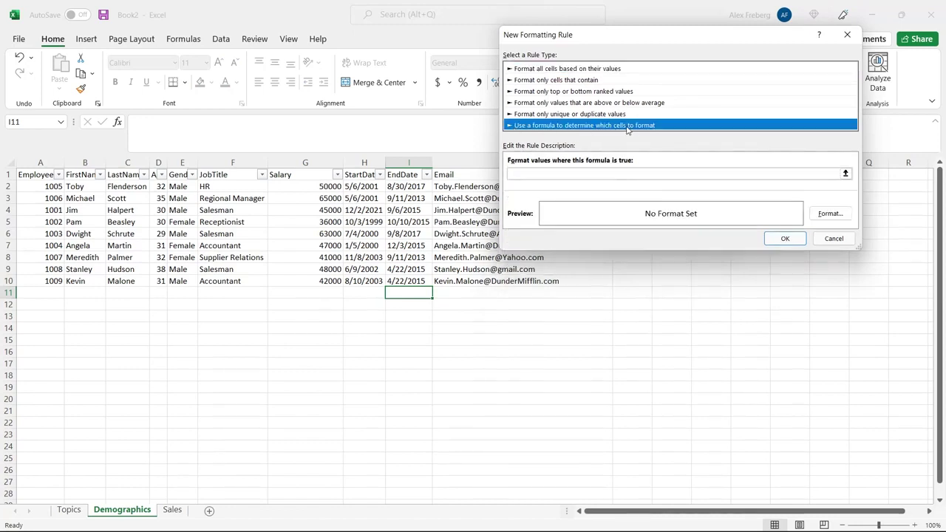
pyautogui.click(612, 174)
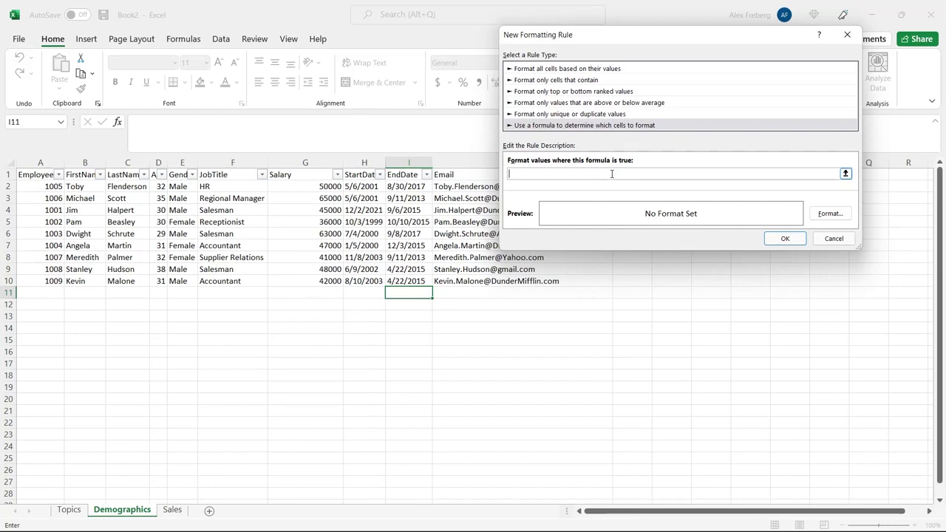
pyautogui.click(832, 213)
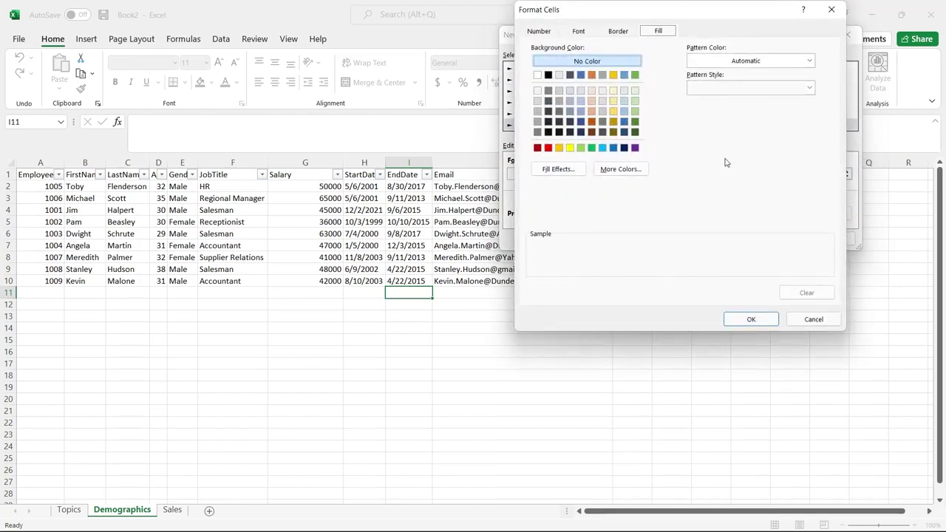
pyautogui.click(832, 9)
pyautogui.moveTo(692, 39)
pyautogui.mouseDown()
pyautogui.moveTo(650, 67)
pyautogui.moveTo(580, 76)
pyautogui.mouseUp()
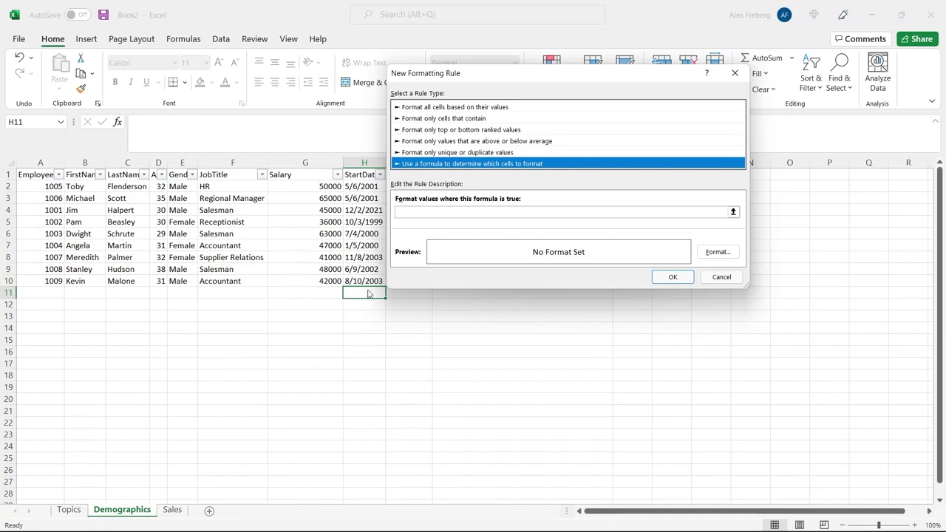
# Enter the rule formula =$G$2:$G$10 by selecting the Salary cells G2:G10
pyautogui.click(466, 213)
pyautogui.click(466, 212)
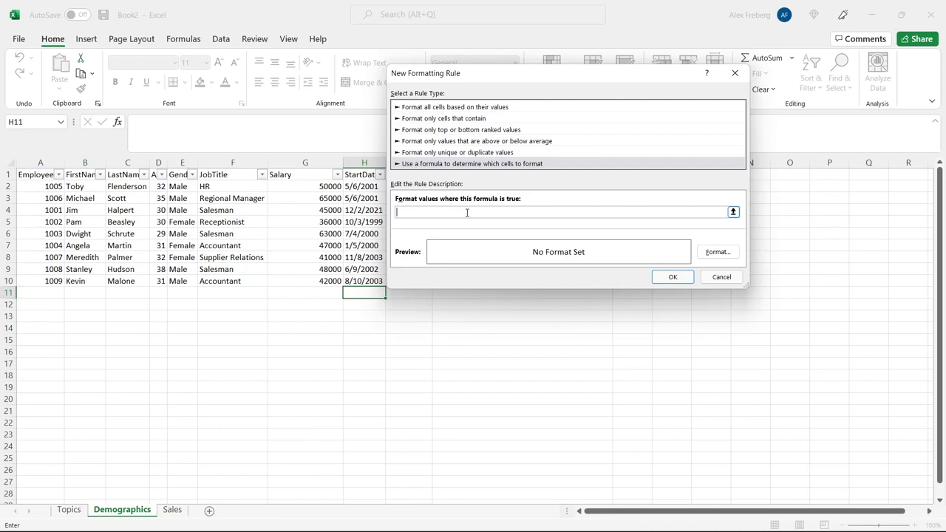
pyautogui.write('=')
pyautogui.moveTo(306, 186); pyautogui.dragTo(315, 281)
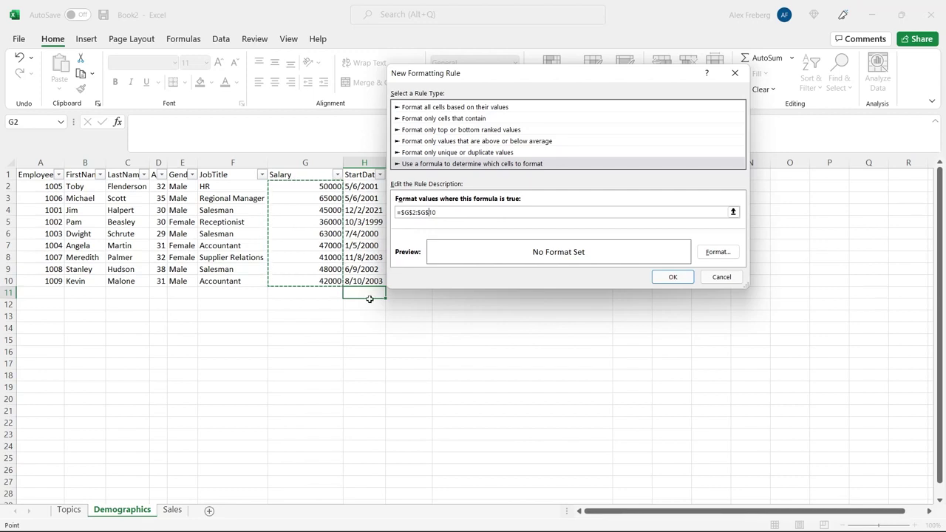
pyautogui.click(451, 213)
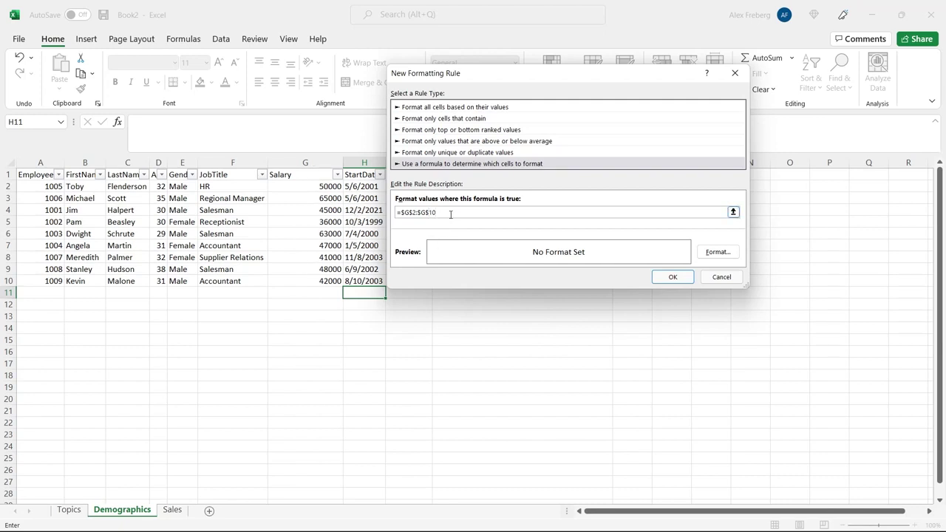
pyautogui.click(429, 213)
# Remove the dollar signs so the formula reads =G2:G10
pyautogui.press('BackSpace')
pyautogui.click(423, 213)
pyautogui.press('BackSpace')
pyautogui.click(413, 213)
pyautogui.press('BackSpace')
pyautogui.click(405, 213)
pyautogui.press('BackSpace')
# Set the rule's format to a light gold fill with an outline border
pyautogui.click(713, 253)
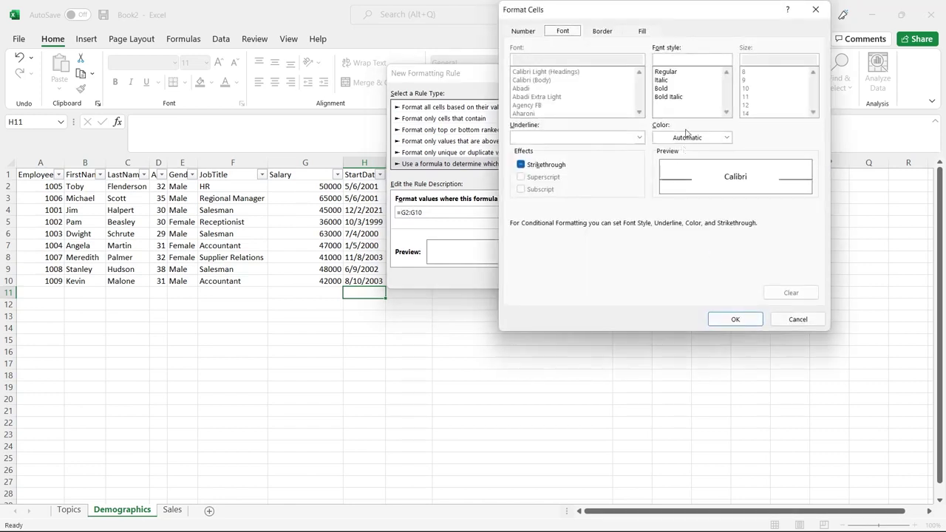
pyautogui.click(637, 32)
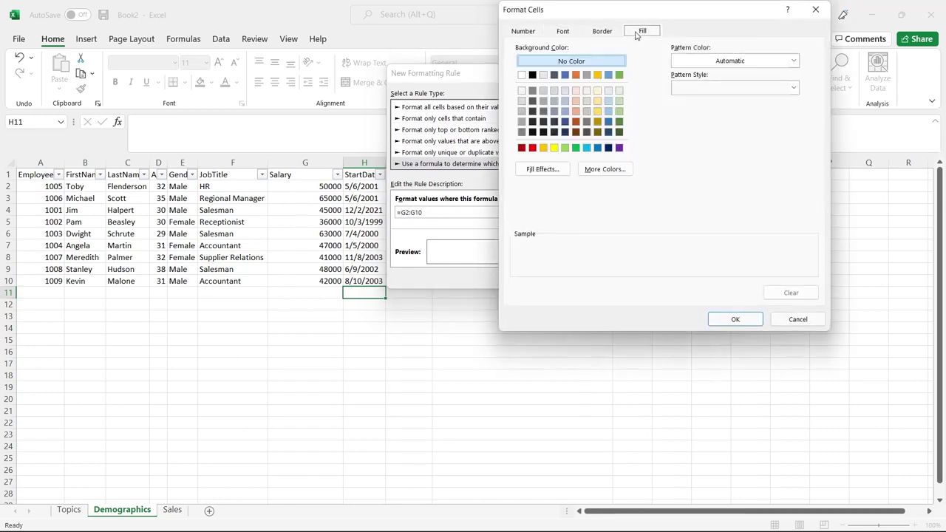
pyautogui.click(597, 111)
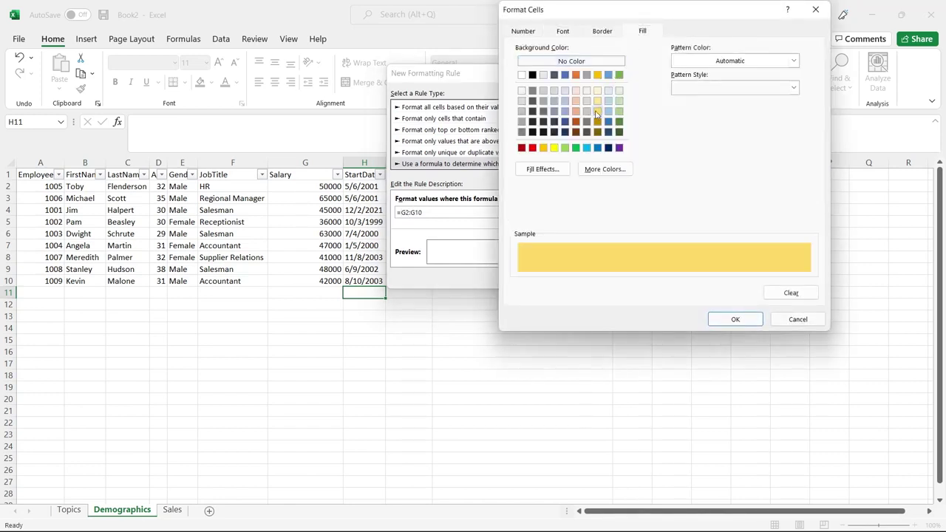
pyautogui.click(603, 34)
pyautogui.click(692, 89)
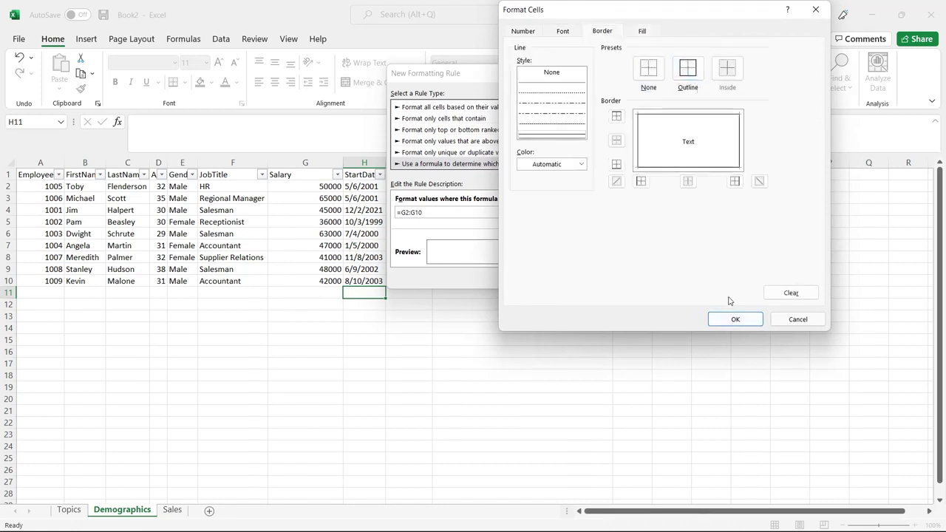
pyautogui.click(736, 320)
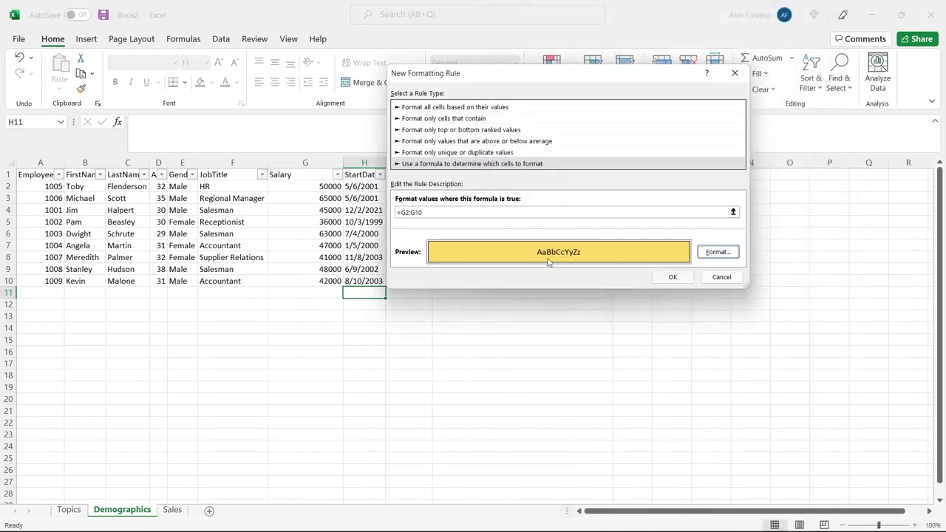
# Append >50000 to the formula and save the new rule
pyautogui.click(530, 213)
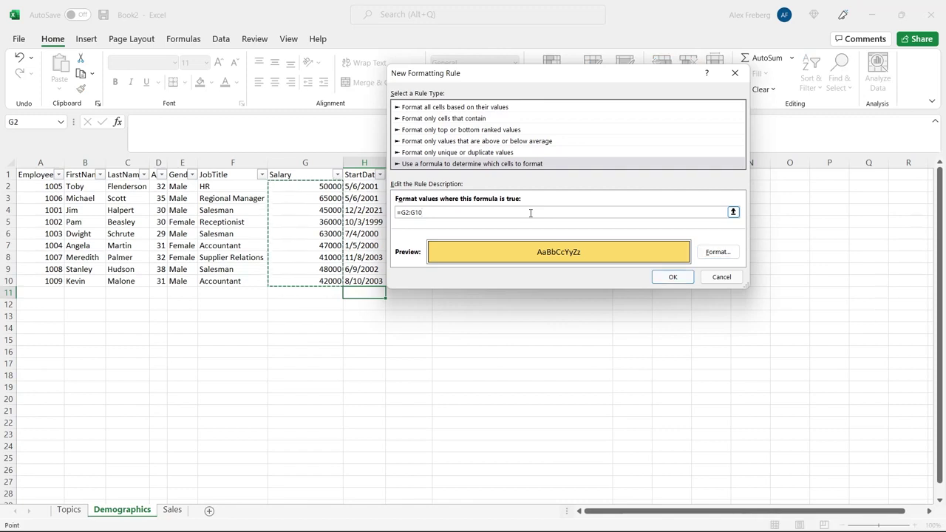
pyautogui.write('>')
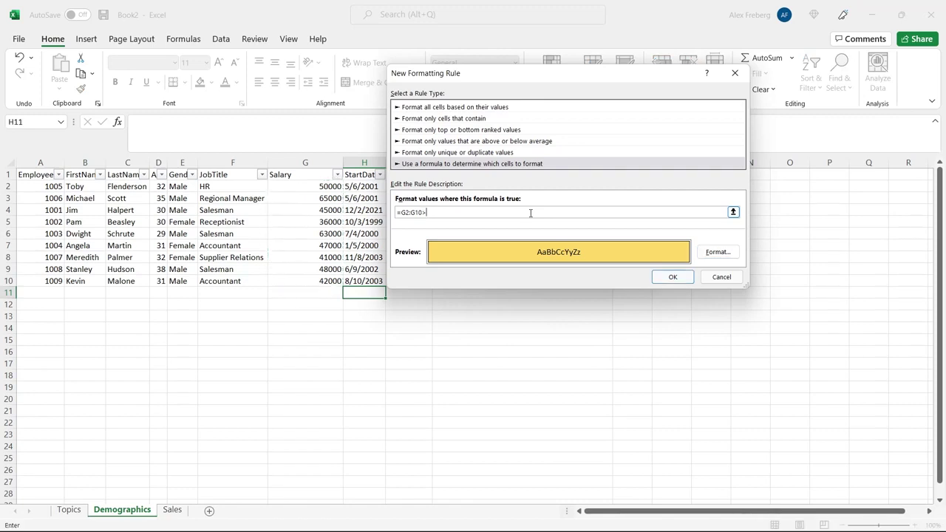
pyautogui.write('50000')
pyautogui.click(671, 278)
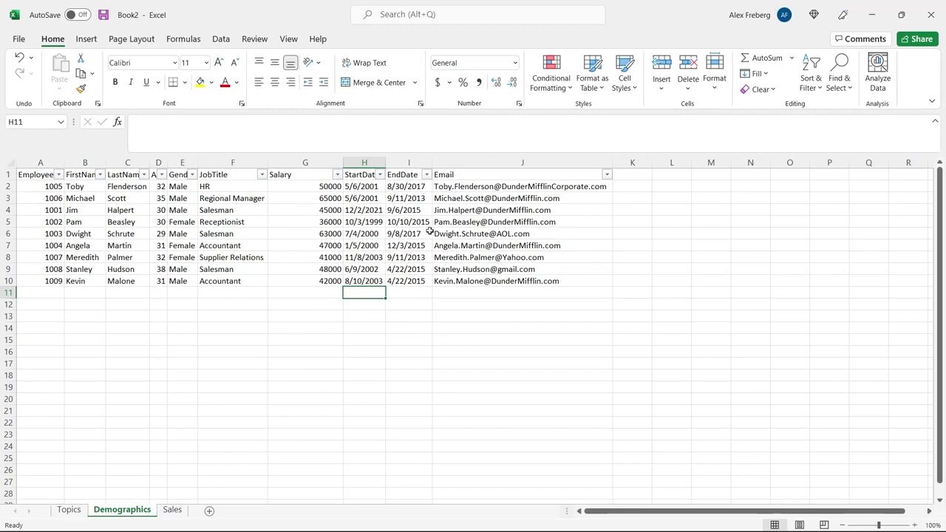
pyautogui.click(570, 86)
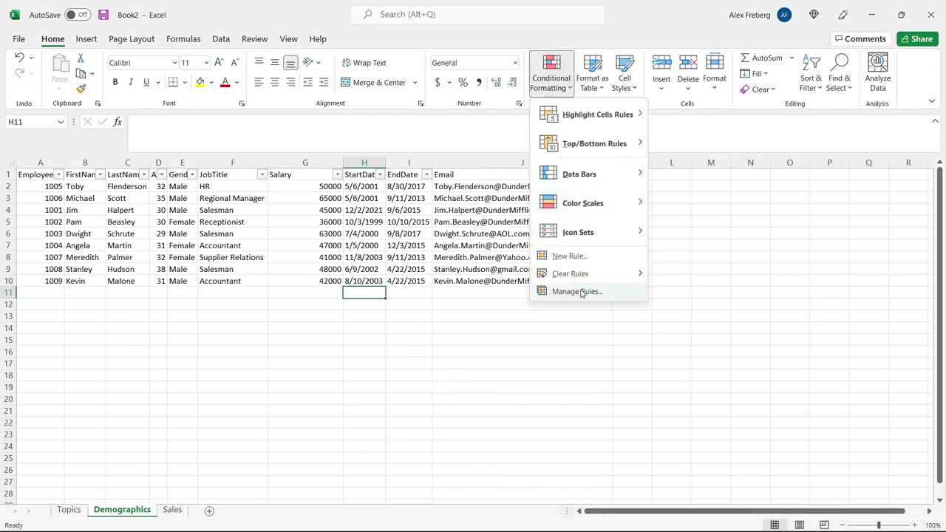
# Change the rule's Applies to range from $H$11 to Salary cells G2:G10 and apply it
pyautogui.click(581, 291)
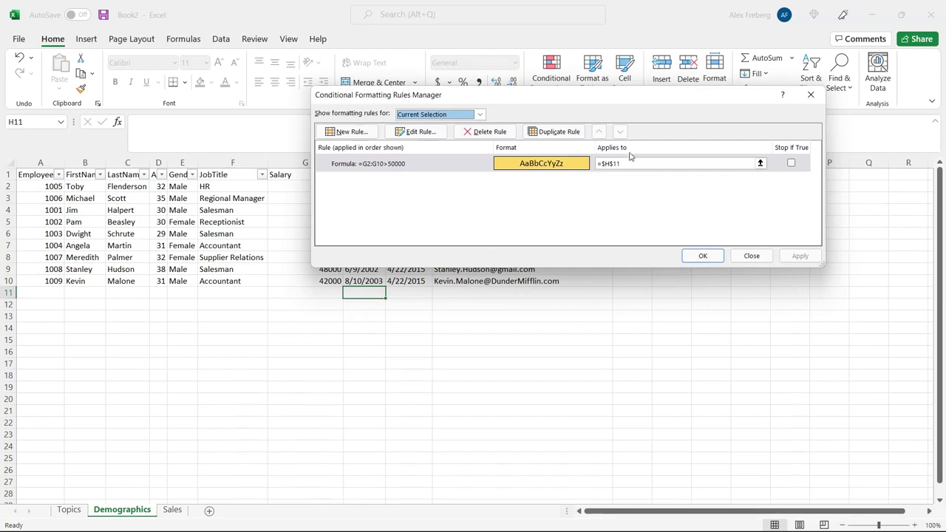
pyautogui.moveTo(564, 95); pyautogui.dragTo(676, 41)
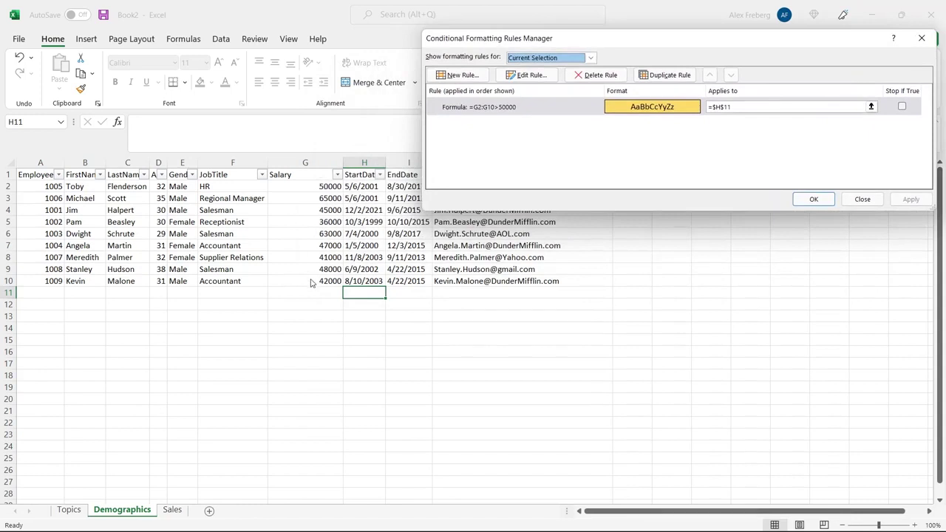
pyautogui.moveTo(734, 107); pyautogui.dragTo(714, 109)
pyautogui.press('BackSpace')
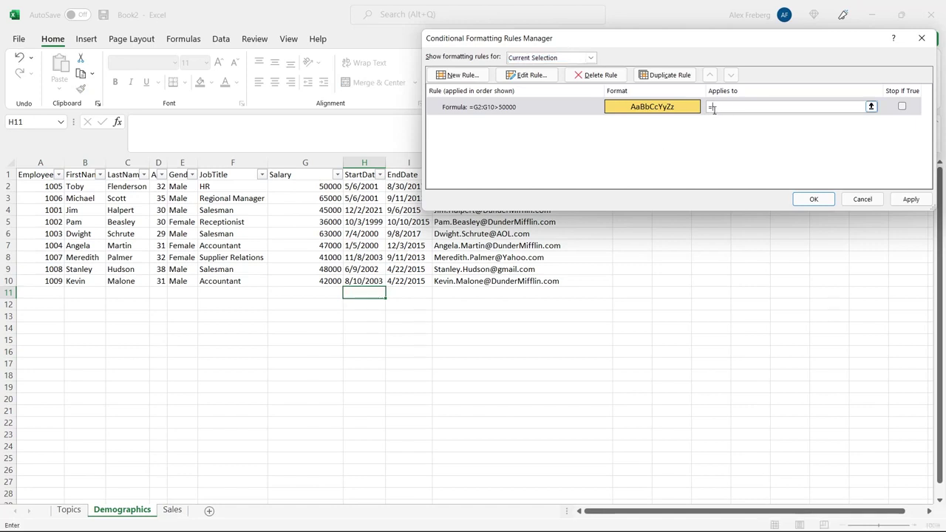
pyautogui.moveTo(286, 185); pyautogui.dragTo(294, 283)
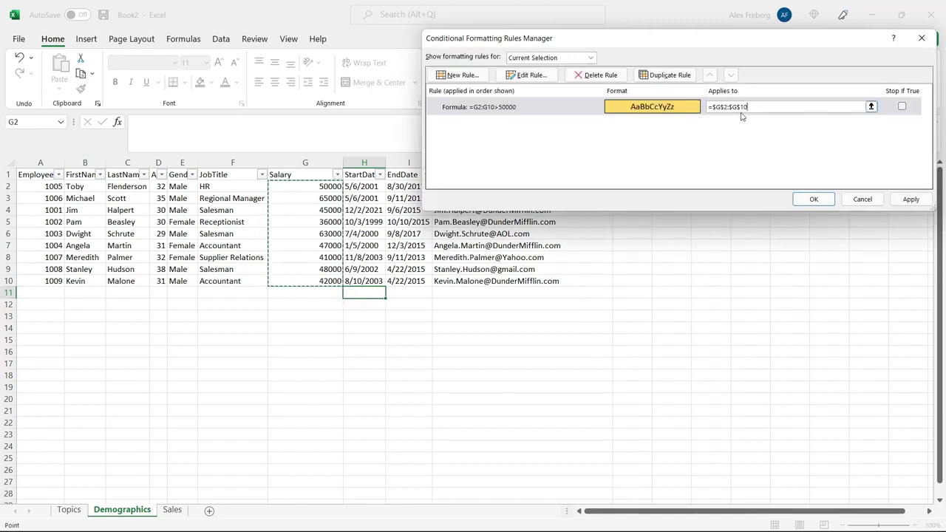
pyautogui.click(907, 201)
pyautogui.click(817, 201)
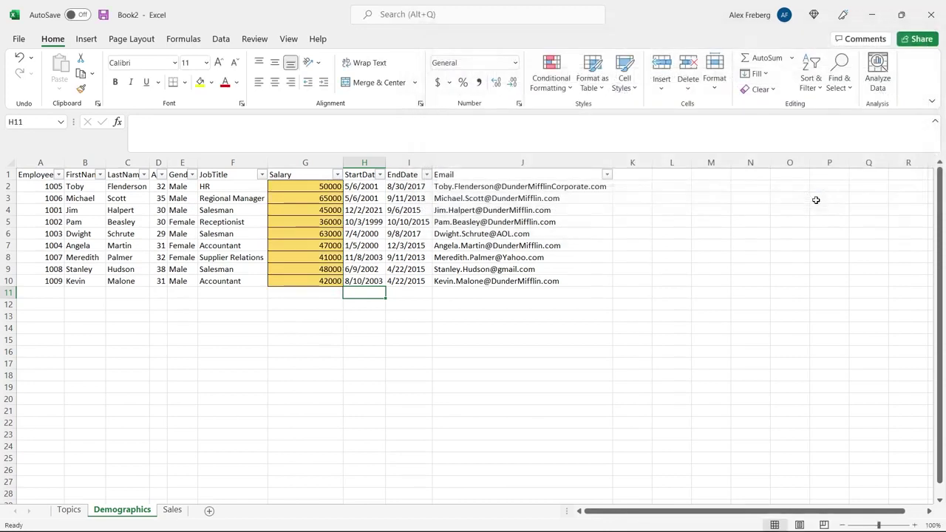
# Edit the salary rule, replacing the faulty F1048569:F1 reference with G2:G10
pyautogui.click(316, 210)
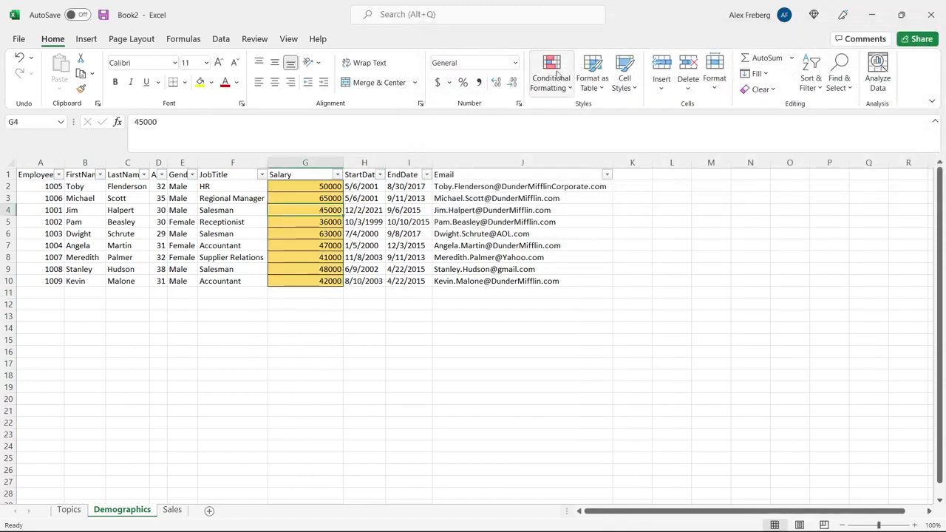
pyautogui.click(558, 74)
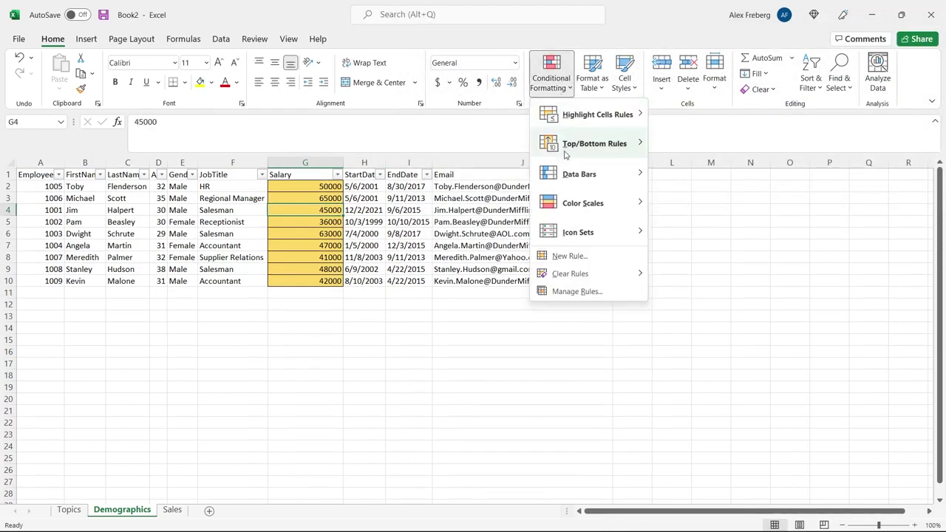
pyautogui.click(576, 292)
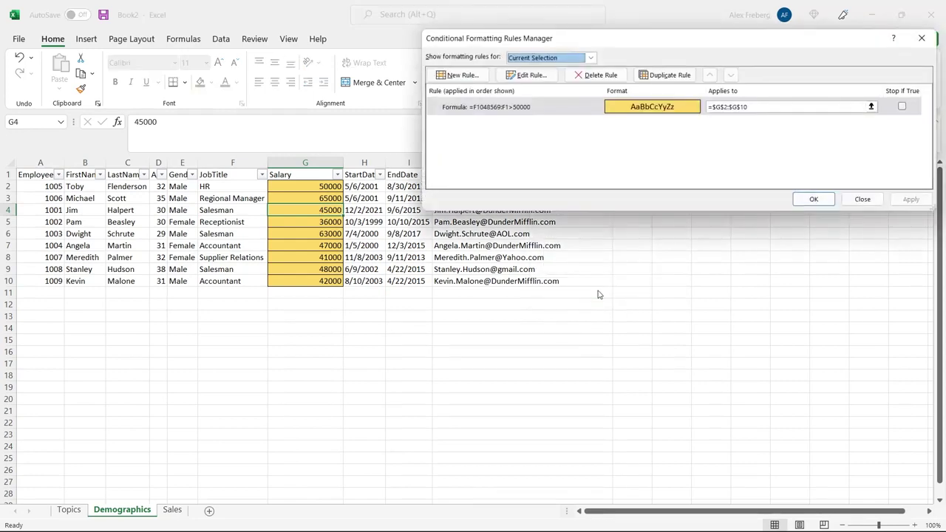
pyautogui.doubleClick(496, 111)
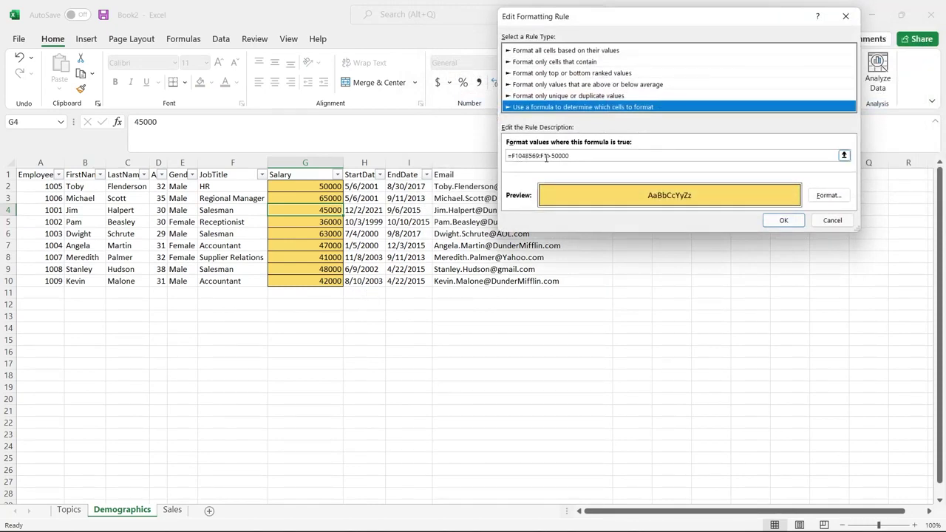
pyautogui.moveTo(547, 157); pyautogui.dragTo(511, 157)
pyautogui.press('Delete')
pyautogui.click(322, 187)
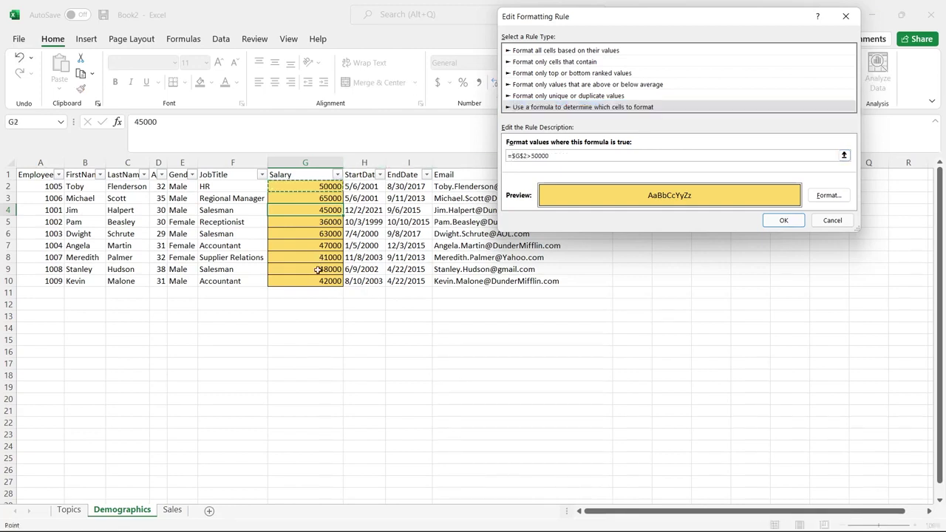
pyautogui.moveTo(318, 270); pyautogui.dragTo(318, 282)
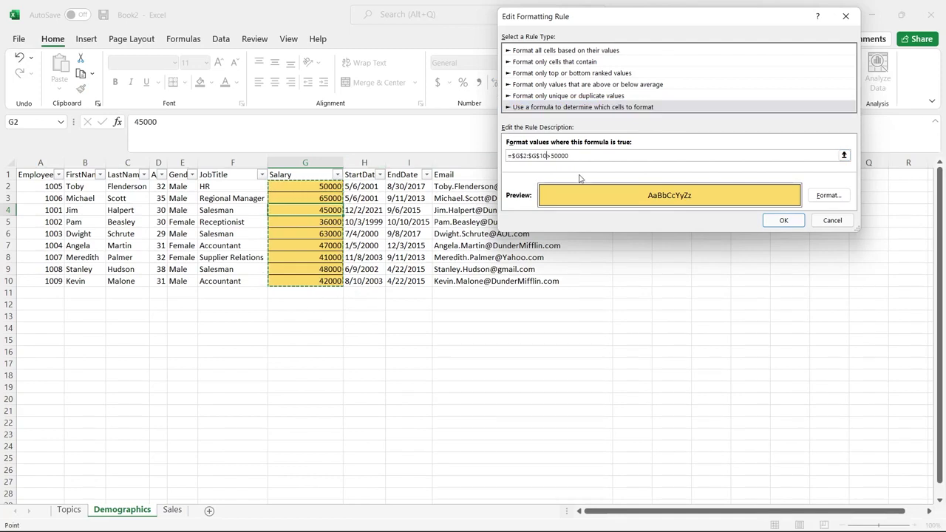
# Remove the dollar anchors so the formula reads =G2:G10>50000, and confirm
pyautogui.click(541, 156)
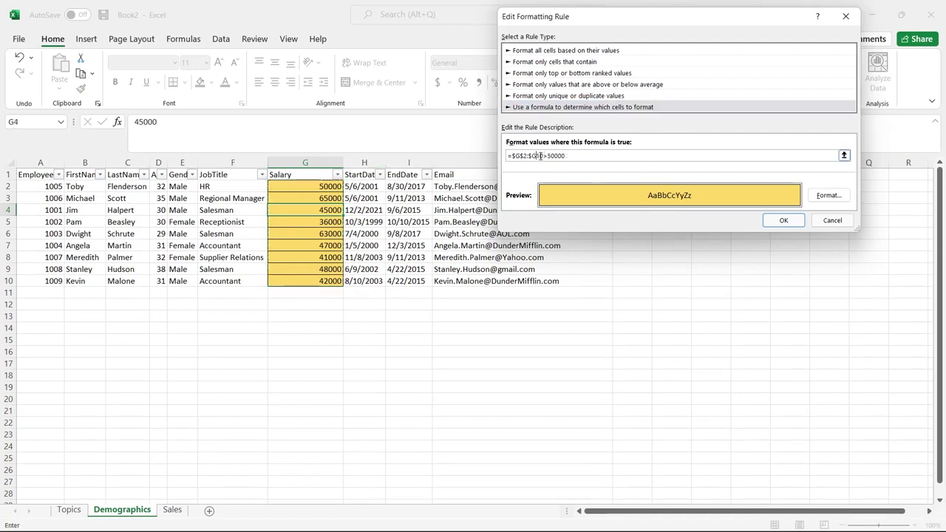
pyautogui.click(523, 156)
pyautogui.press('BackSpace')
pyautogui.click(515, 156)
pyautogui.press('BackSpace')
pyautogui.click(525, 156)
pyautogui.press('BackSpace')
pyautogui.click(784, 221)
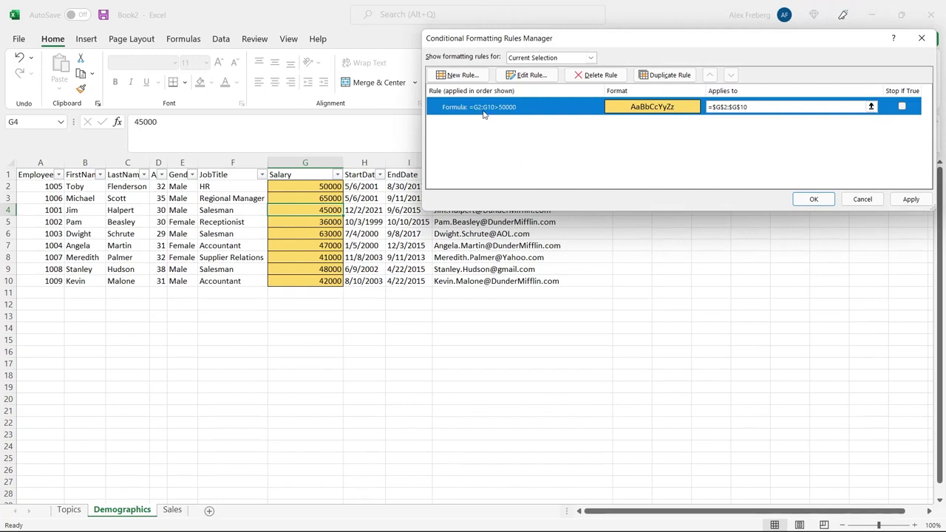
# Apply the corrected rule, verify only 65000 and 63000 are highlighted, and select ages D2:D10
pyautogui.click(714, 108)
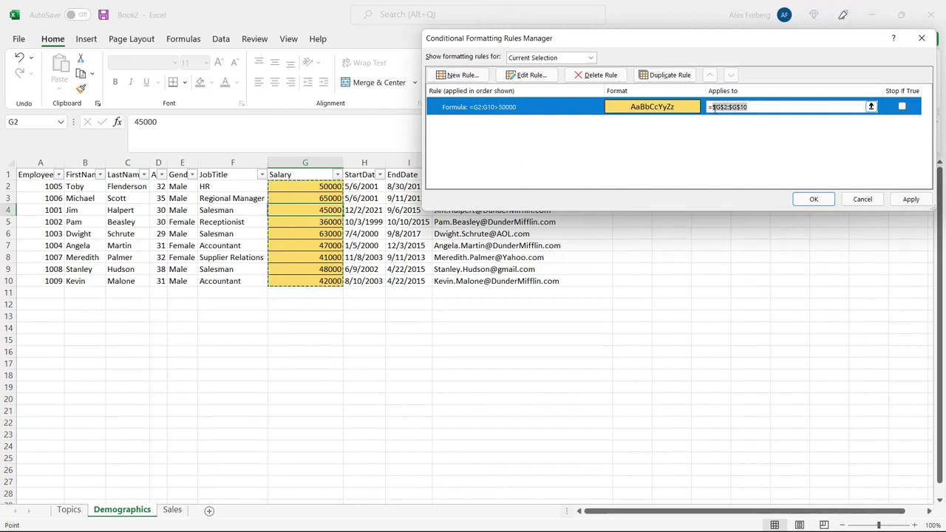
pyautogui.click(768, 133)
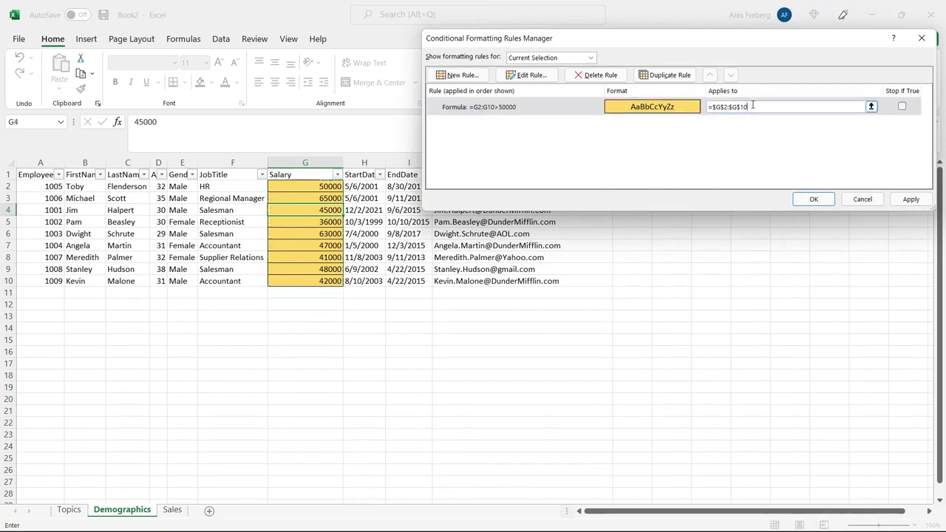
pyautogui.click(908, 201)
pyautogui.click(815, 200)
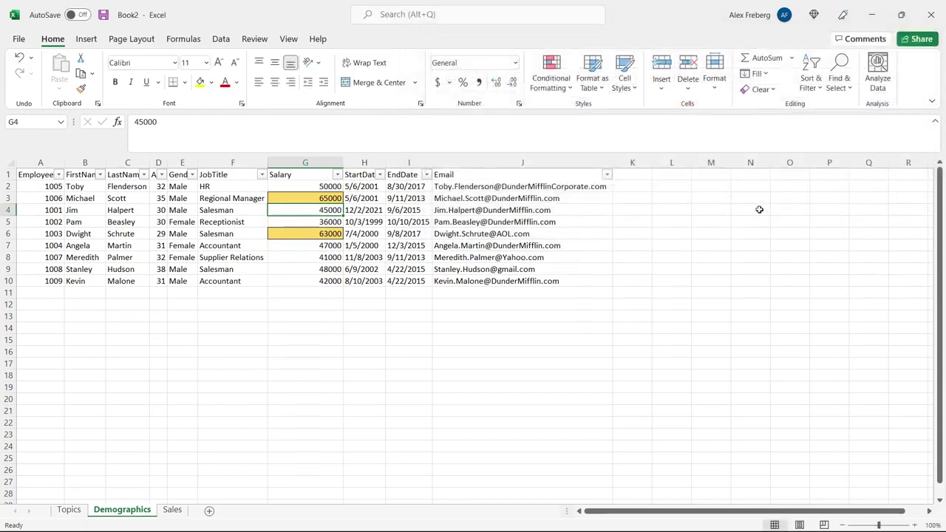
pyautogui.click(327, 200)
pyautogui.click(309, 233)
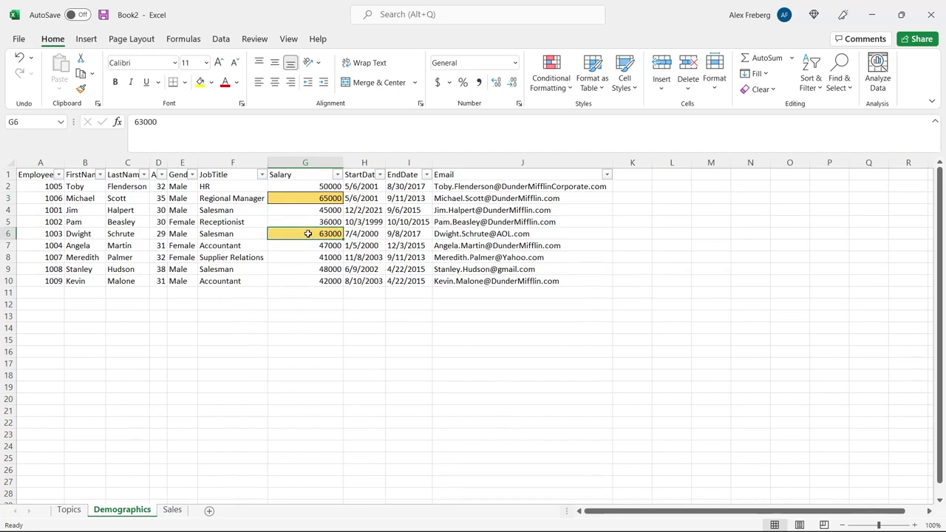
pyautogui.click(308, 209)
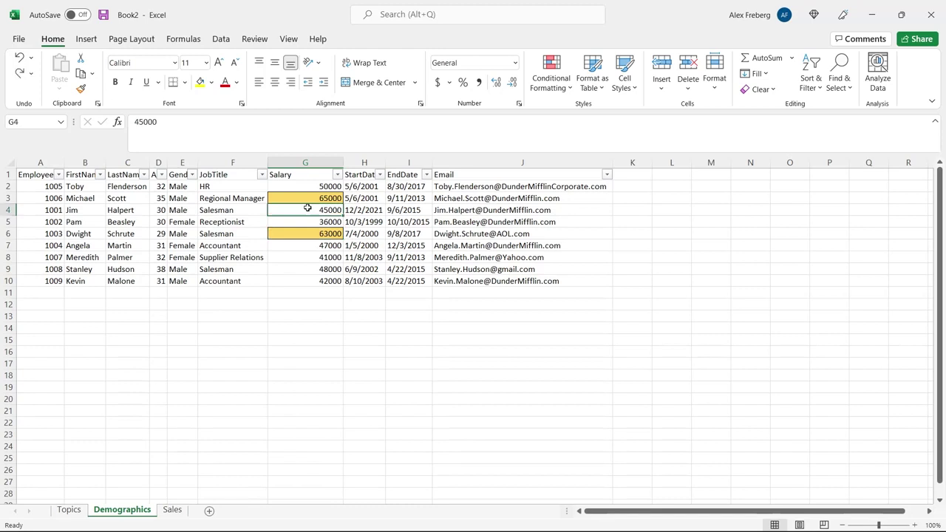
pyautogui.click(160, 186)
pyautogui.keyDown('shift'); pyautogui.click(160, 280); pyautogui.keyUp('shift')
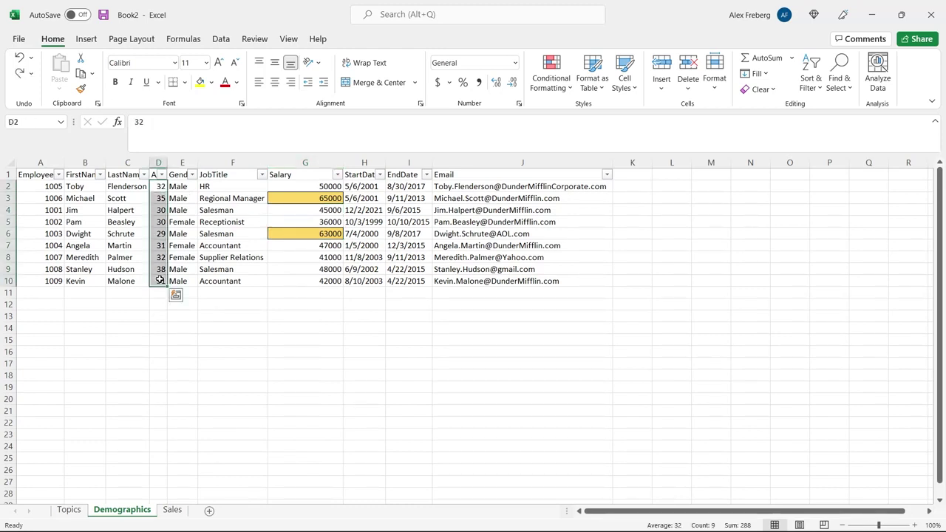
# Start a new formula-based rule referencing the ages D2:D10
pyautogui.click(553, 86)
pyautogui.click(597, 255)
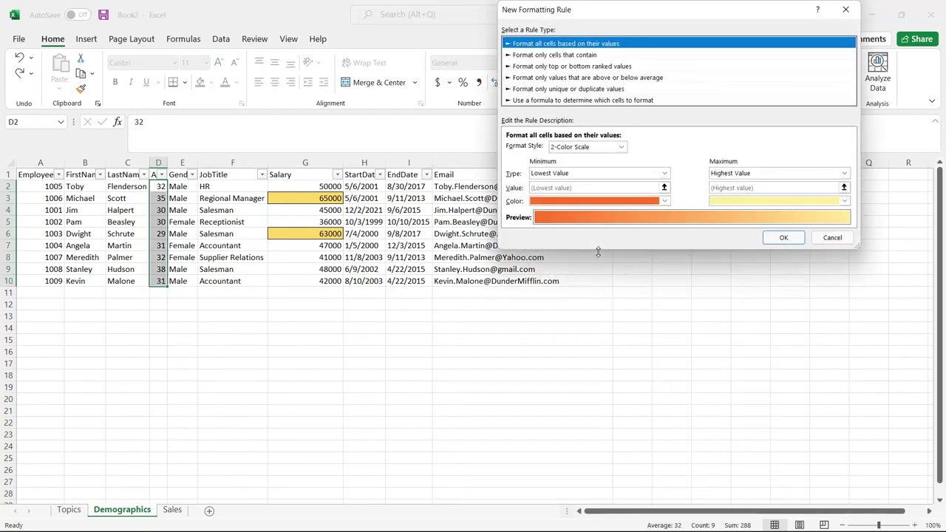
pyautogui.click(596, 101)
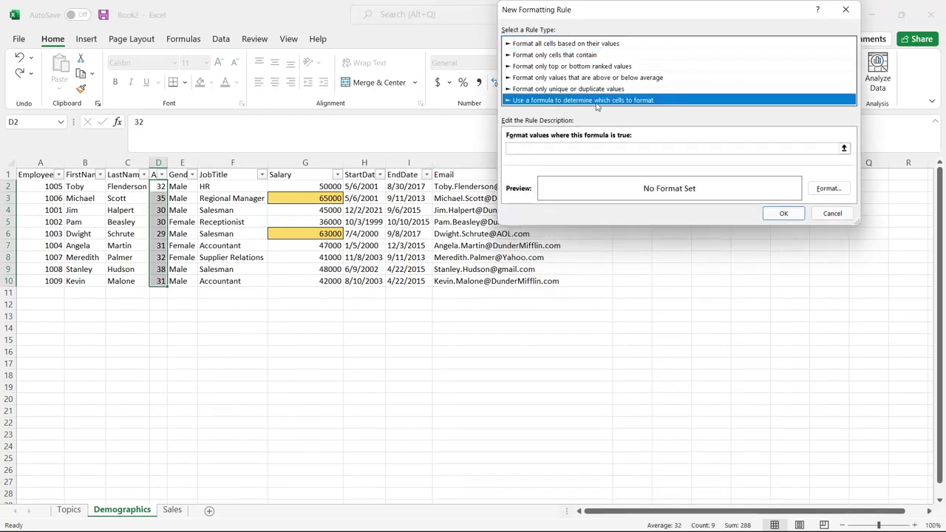
pyautogui.click(569, 148)
pyautogui.write('=')
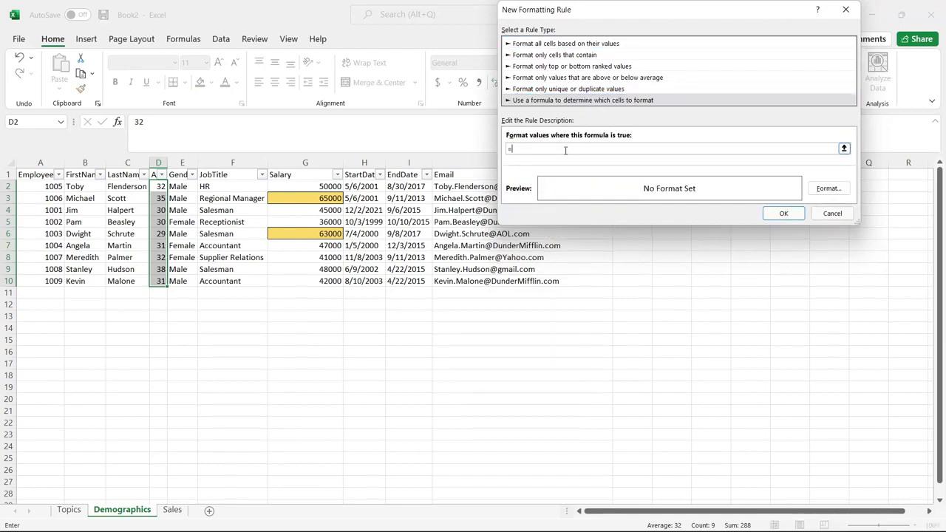
pyautogui.click(159, 186)
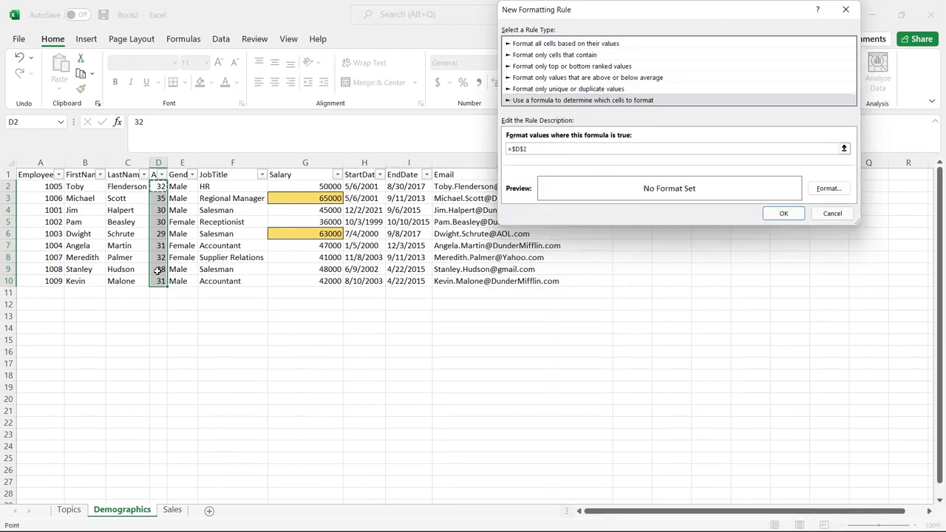
pyautogui.moveTo(157, 280); pyautogui.dragTo(158, 281)
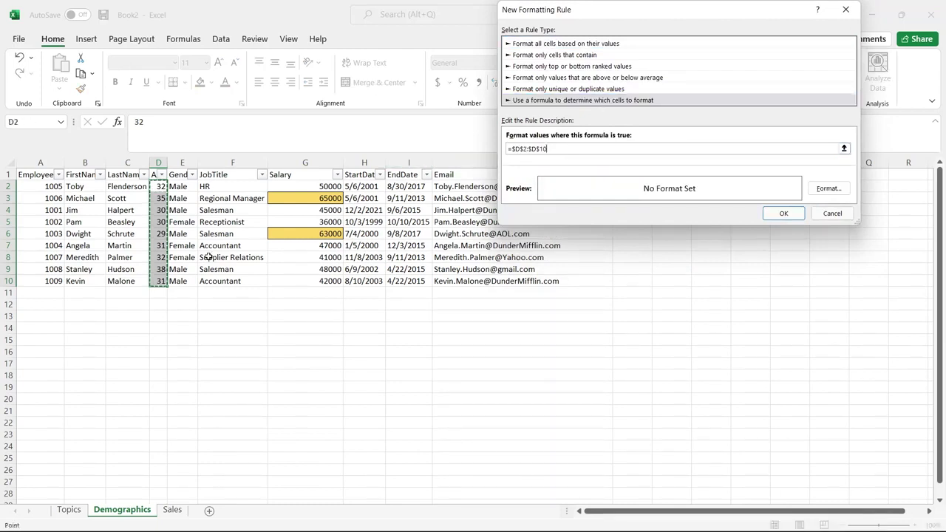
# Make the range relative and complete the formula =D2:D10>30
pyautogui.click(522, 148)
pyautogui.press('BackSpace')
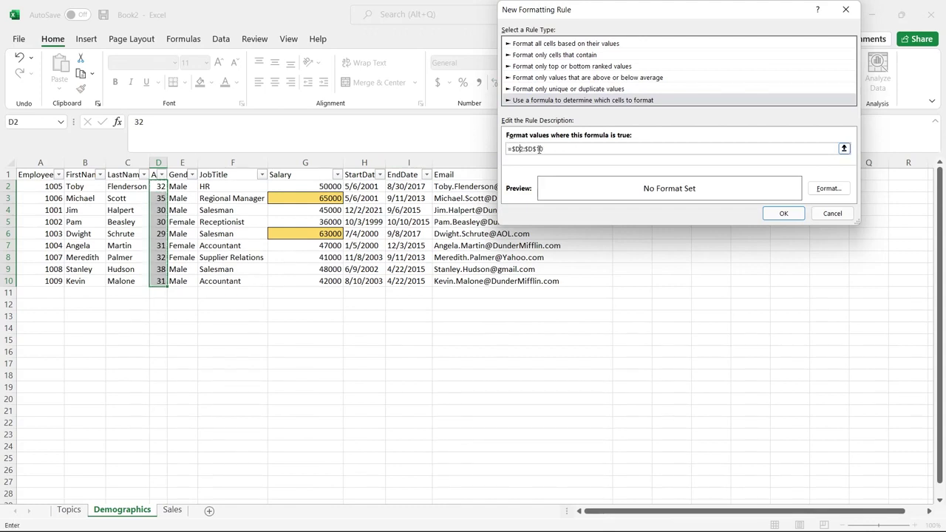
pyautogui.click(538, 149)
pyautogui.press('BackSpace')
pyautogui.click(526, 148)
pyautogui.press('BackSpace')
pyautogui.press('BackSpace')
pyautogui.write('30')
# Give the age rule a light green fill and save it, turning ages over 30 green
pyautogui.click(829, 189)
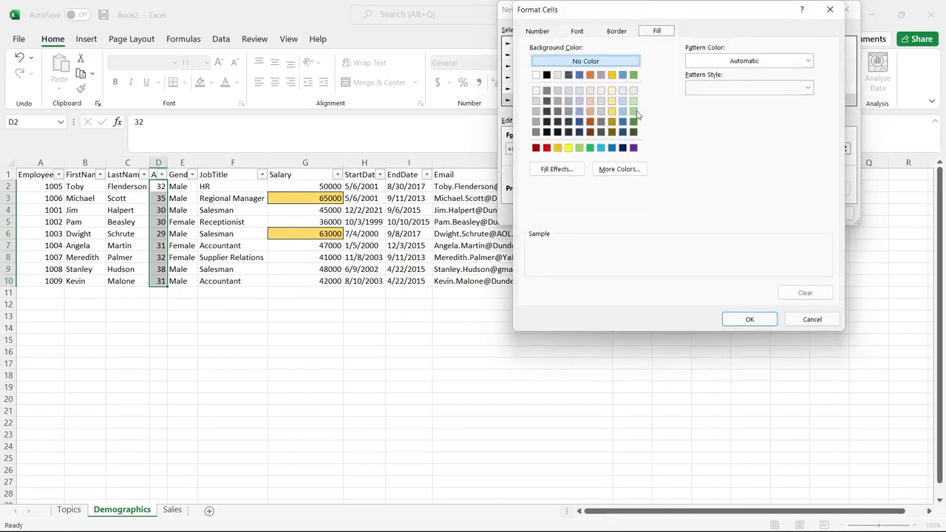
pyautogui.click(634, 111)
pyautogui.click(744, 320)
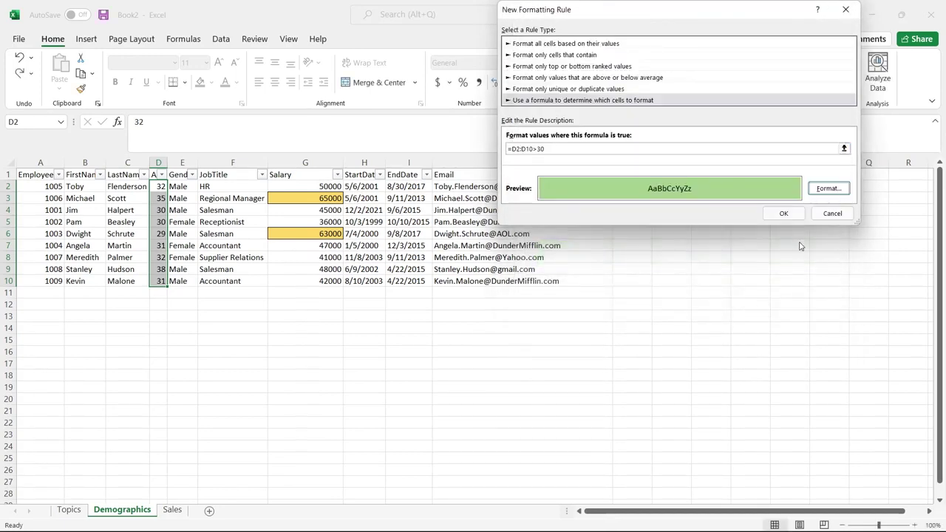
pyautogui.click(780, 210)
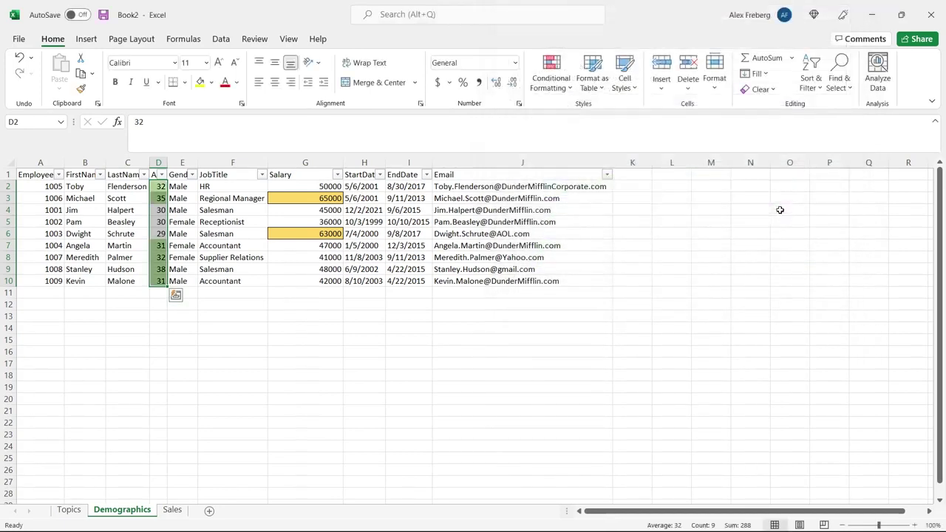
pyautogui.click(223, 281)
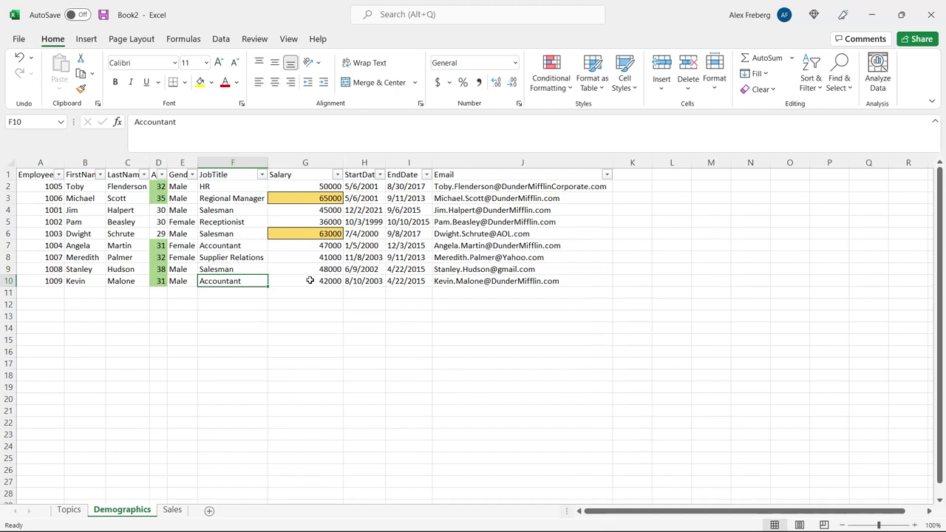
pyautogui.click(158, 233)
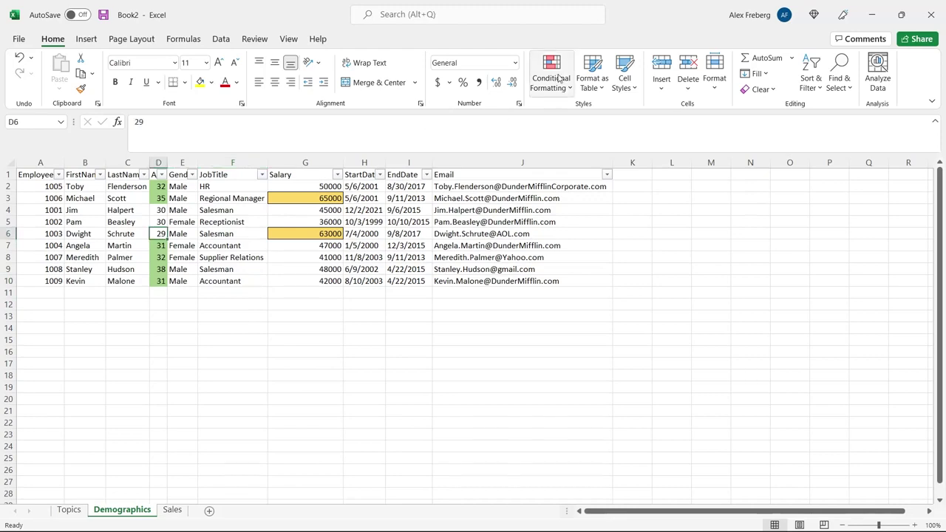
# Open the rules manager showing all rules for This Worksheet
pyautogui.click(559, 77)
pyautogui.click(602, 293)
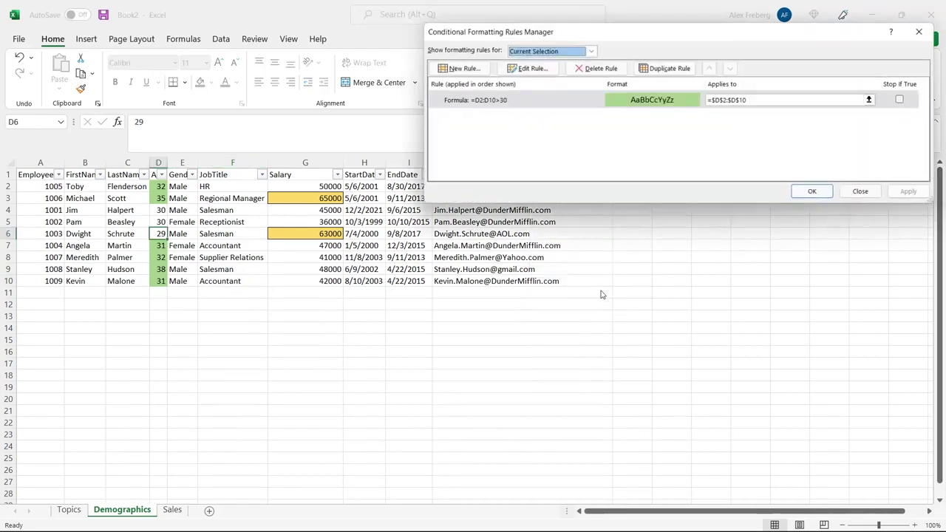
pyautogui.click(591, 51)
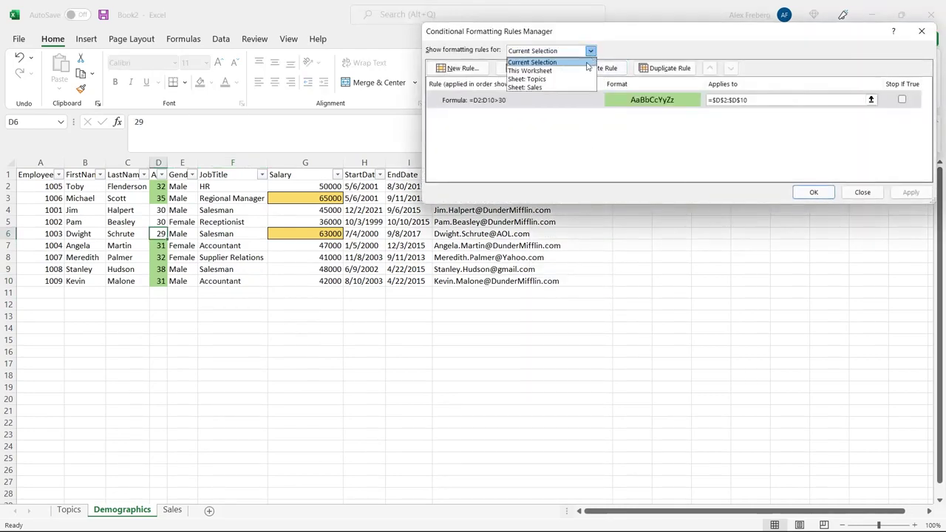
pyautogui.click(584, 71)
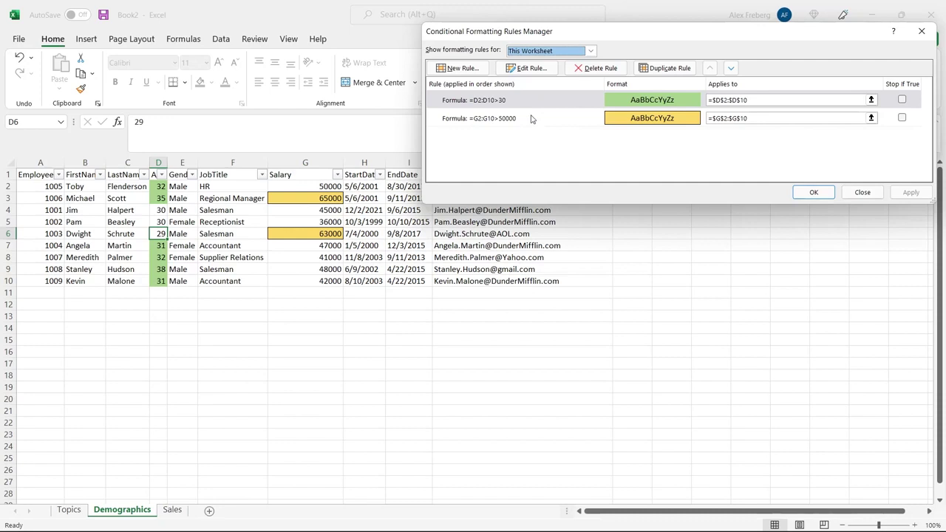
# Delete the D2:D10>30 age rule and apply the change
pyautogui.click(532, 118)
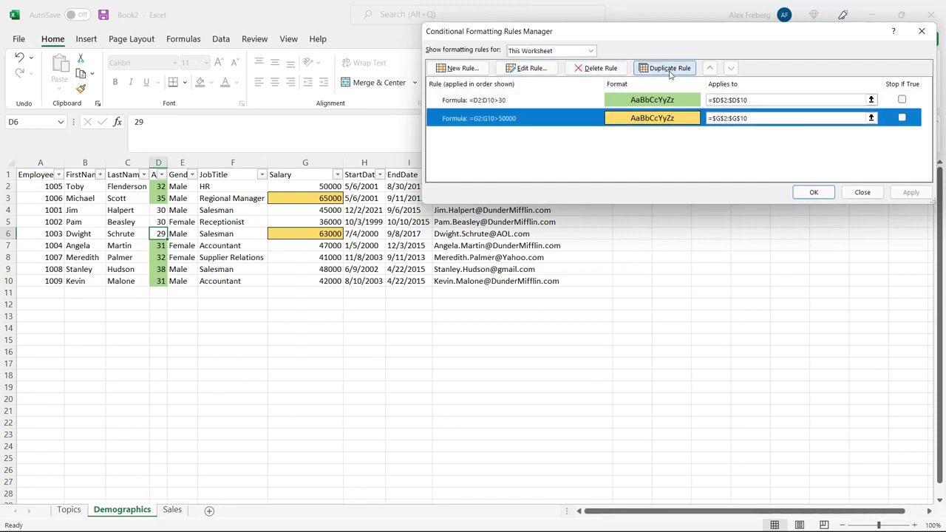
pyautogui.click(558, 104)
pyautogui.click(568, 125)
pyautogui.click(578, 103)
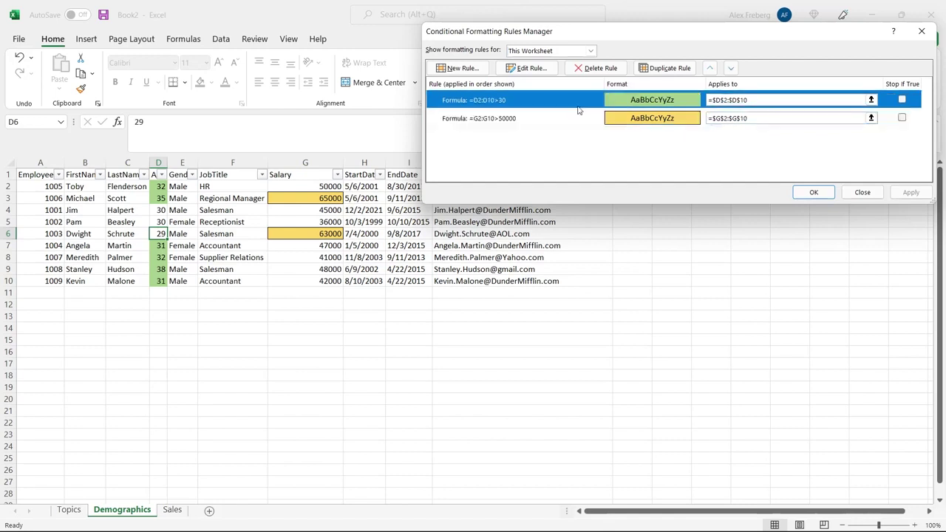
pyautogui.click(596, 68)
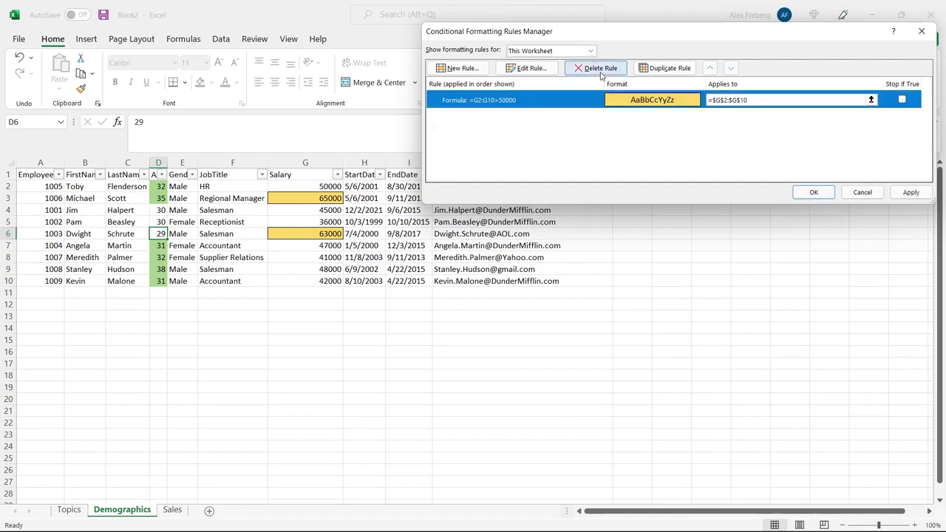
pyautogui.click(894, 193)
pyautogui.click(814, 193)
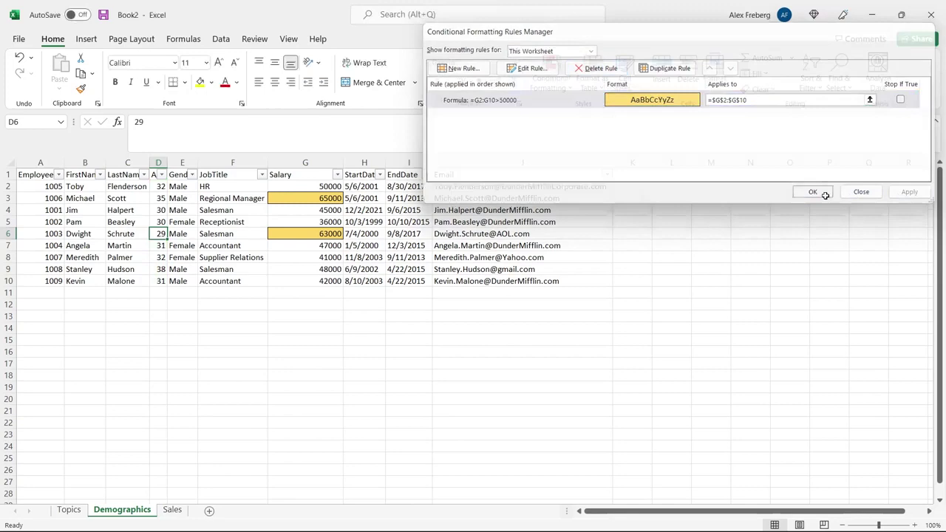
pyautogui.click(458, 314)
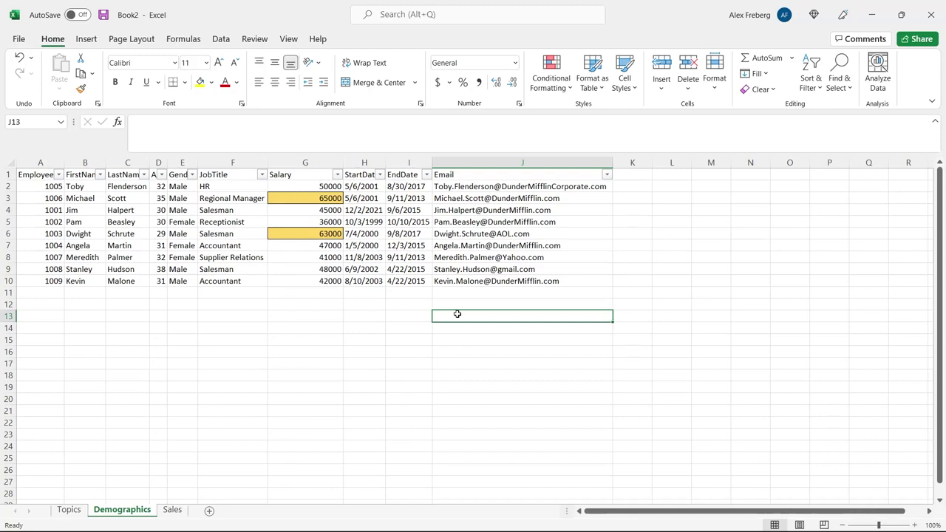
# Open the Home tab's Conditional Formatting menu
pyautogui.click(551, 82)
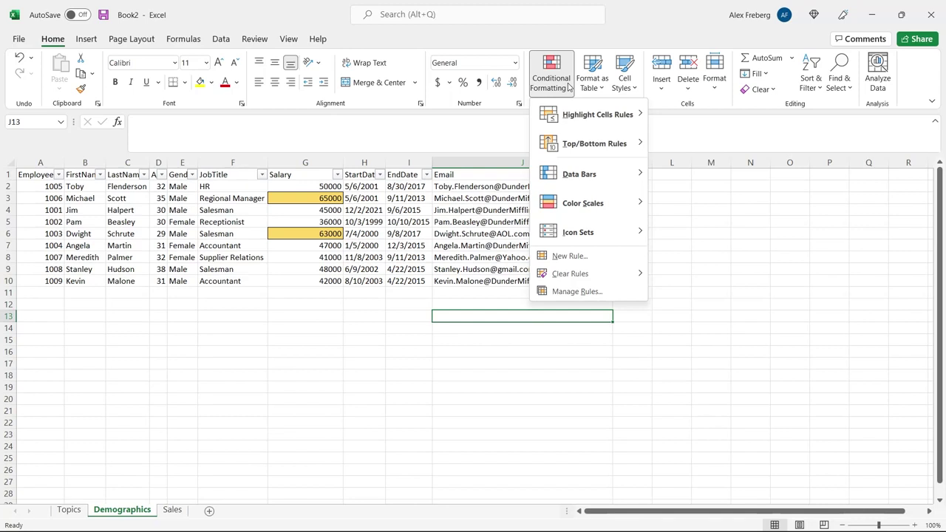
# Close the formatting menu and open the Salary column's filter list to review its salary values
pyautogui.click(337, 175)
pyautogui.click(338, 174)
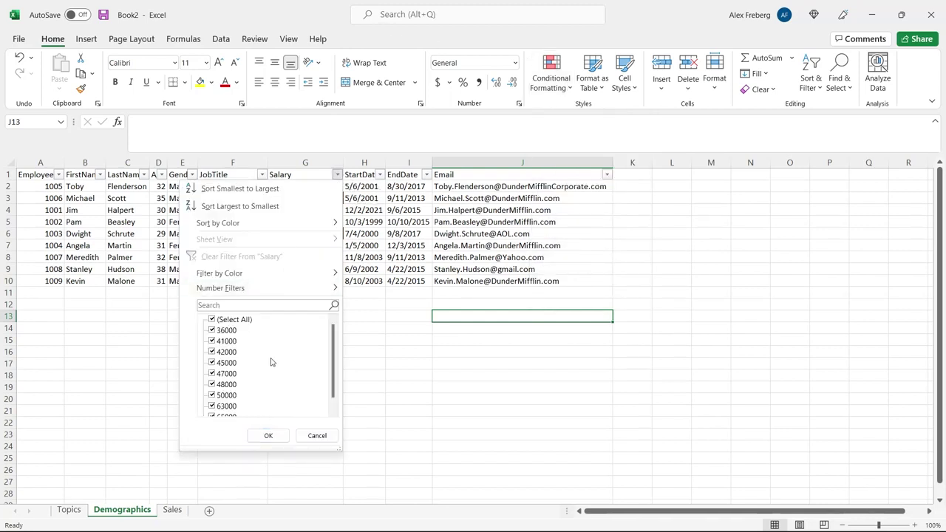
pyautogui.scroll(-1, 270, 382)
pyautogui.scroll(1, 269, 382)
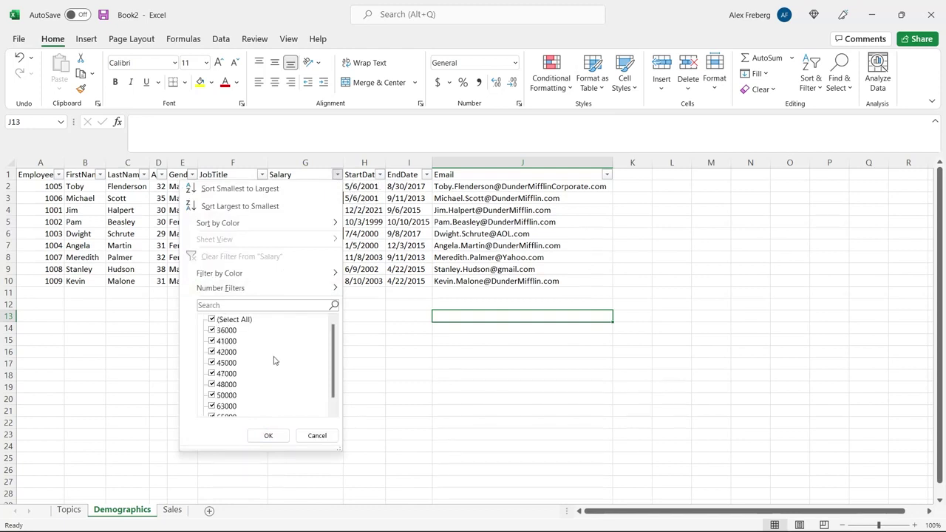